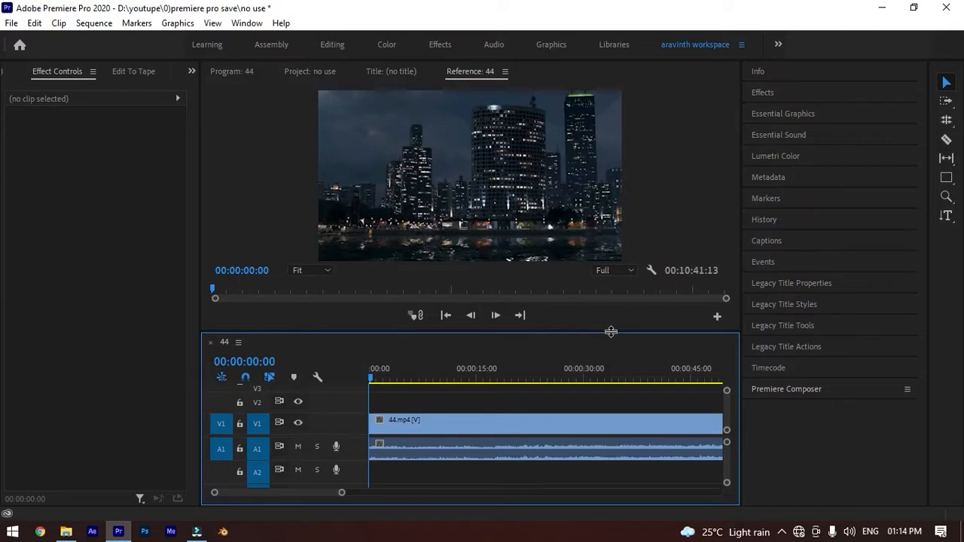
# Return the playhead to the sequence start and select the 44.mp4 clip with the Selection tool
pyautogui.moveTo(371, 382); pyautogui.dragTo(298, 460)
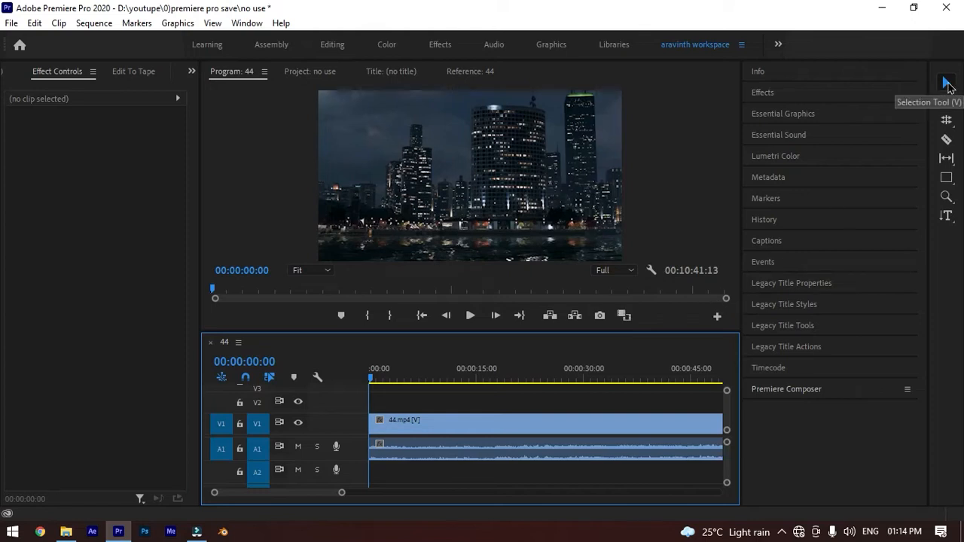
pyautogui.click(947, 83)
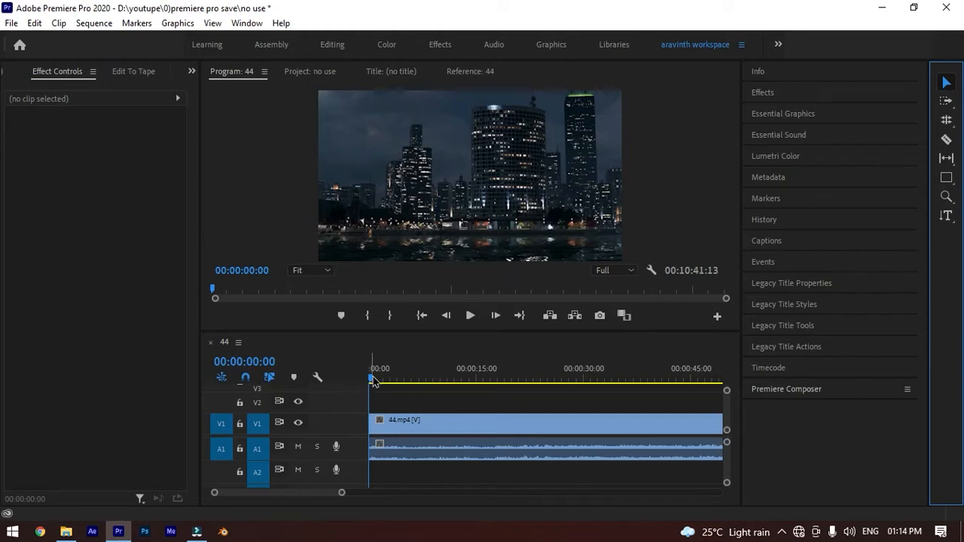
pyautogui.moveTo(370, 381)
pyautogui.mouseDown()
pyautogui.moveTo(430, 381)
pyautogui.moveTo(641, 485)
pyautogui.moveTo(369, 381)
pyautogui.mouseUp()
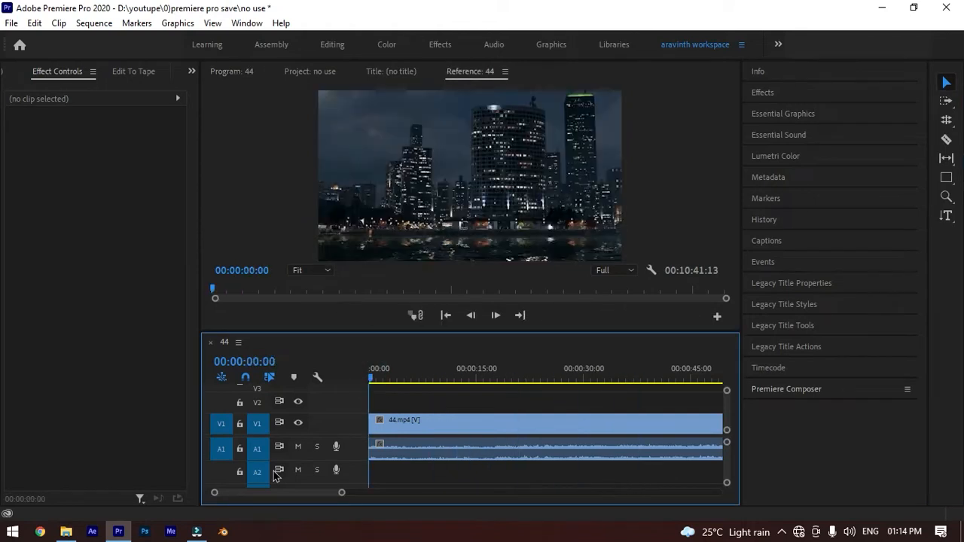
pyautogui.click(518, 424)
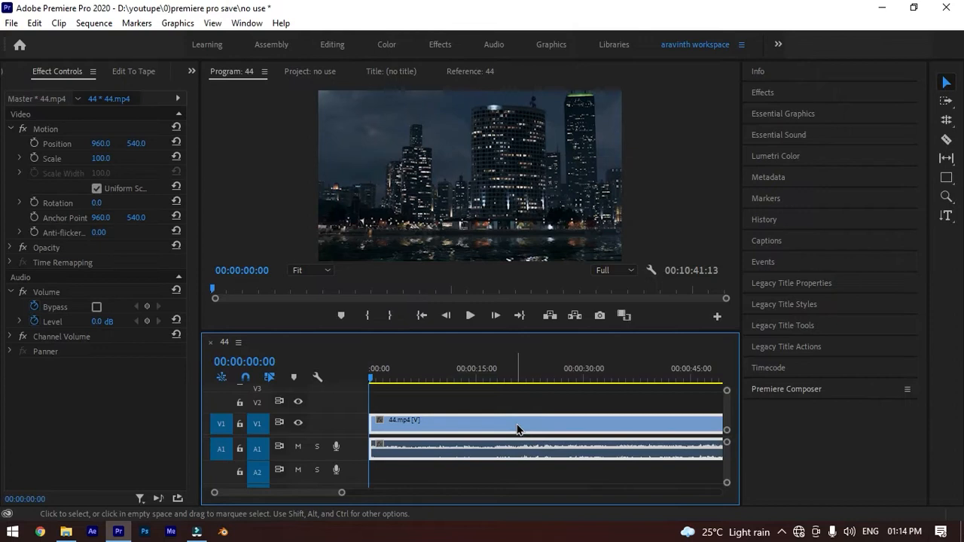
# Try trimming the start of 44.mp4 to about 33 seconds, and restore the clip's full length
pyautogui.moveTo(370, 442)
pyautogui.mouseDown()
pyautogui.moveTo(629, 442)
pyautogui.moveTo(372, 445)
pyautogui.mouseUp()
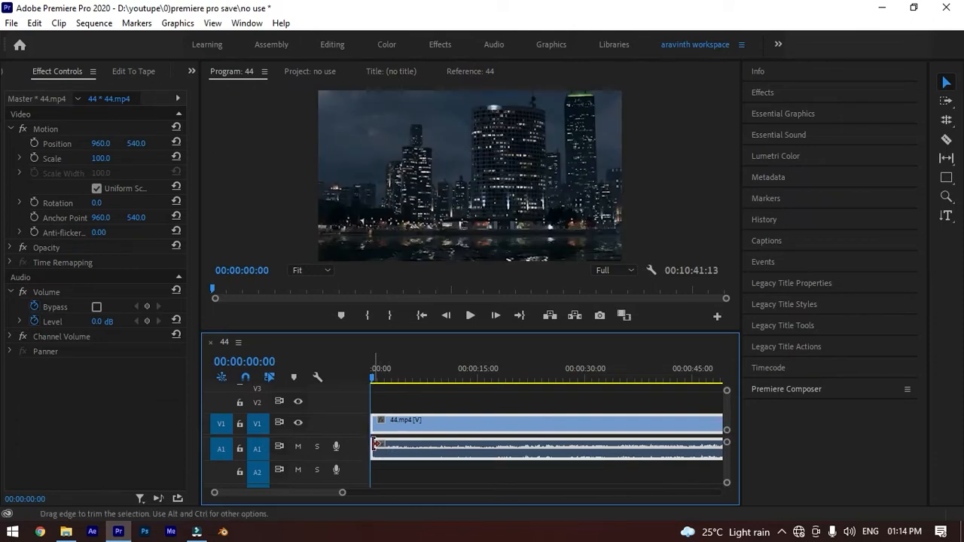
pyautogui.moveTo(375, 443); pyautogui.dragTo(608, 457)
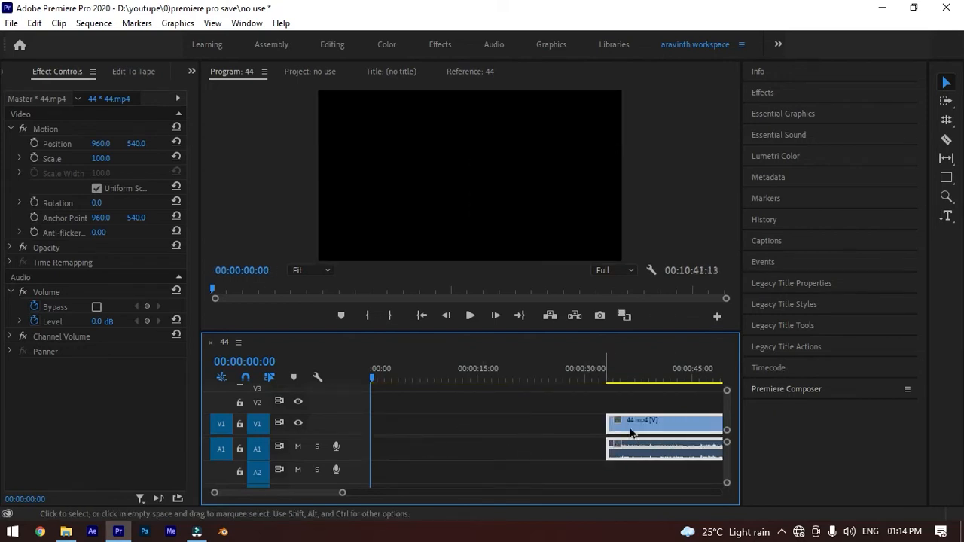
pyautogui.click(547, 425)
pyautogui.press('Delete')
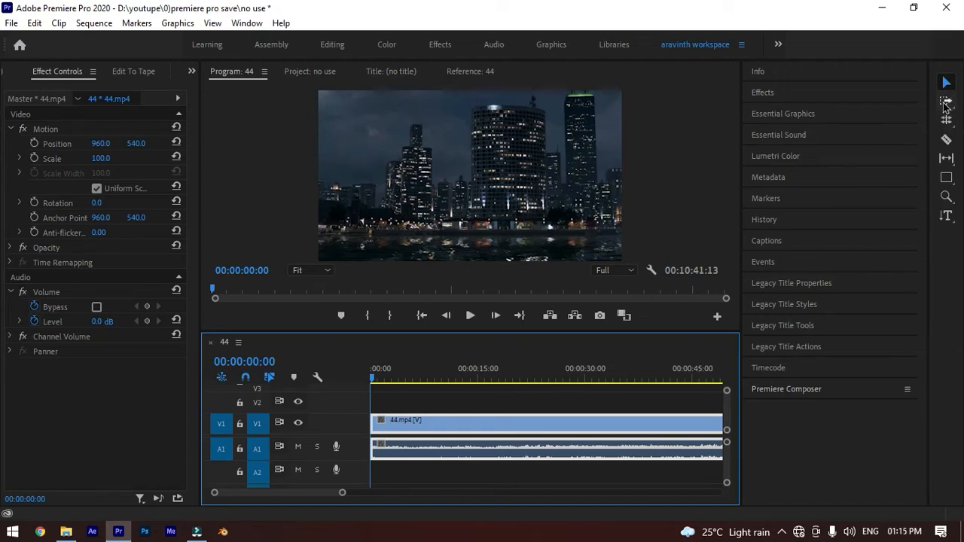
# Activate the Track Select Forward tool and view the variants in its tool group
pyautogui.click(946, 104)
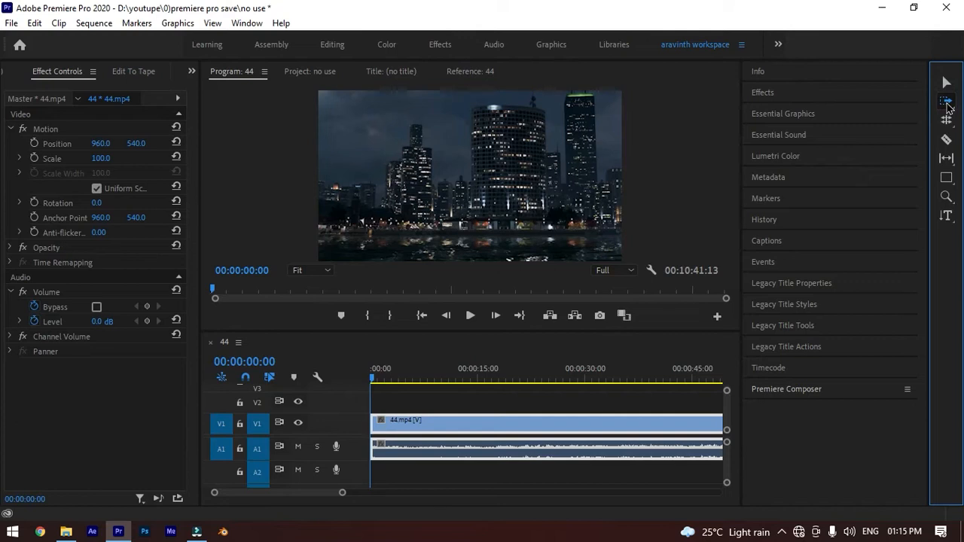
pyautogui.click(946, 104)
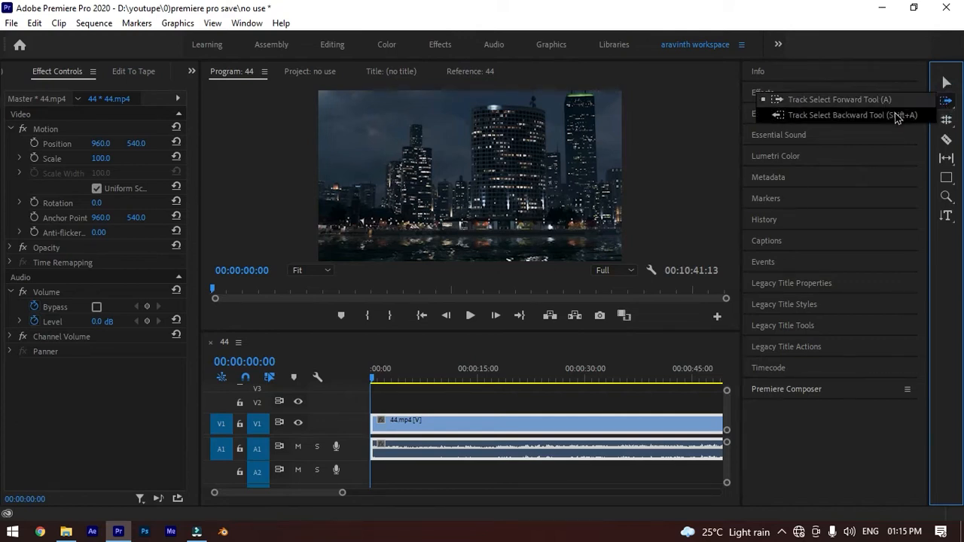
pyautogui.click(930, 100)
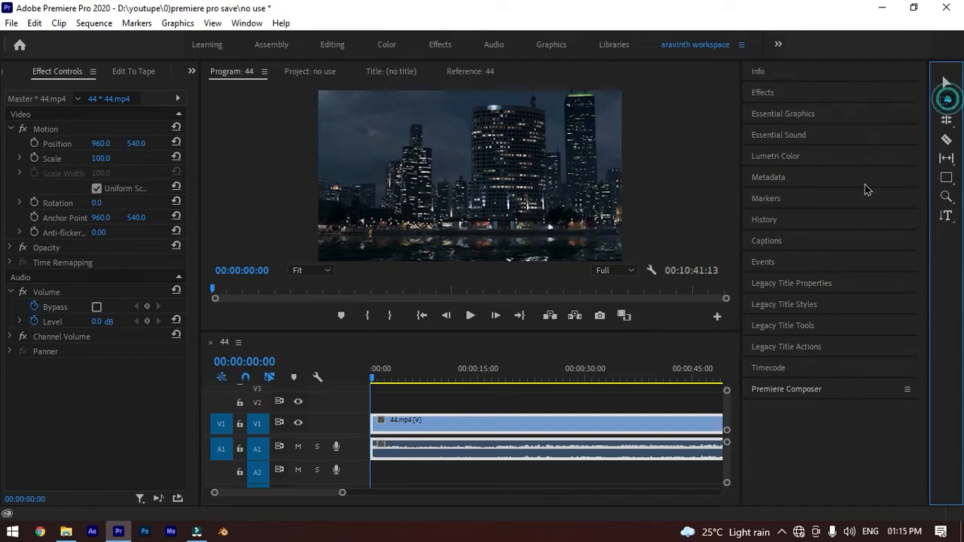
# Split the 44.mp4 clip with its audio at 00:03:14:13 using the Razor tool
pyautogui.moveTo(343, 494); pyautogui.dragTo(506, 494)
pyautogui.click(576, 379)
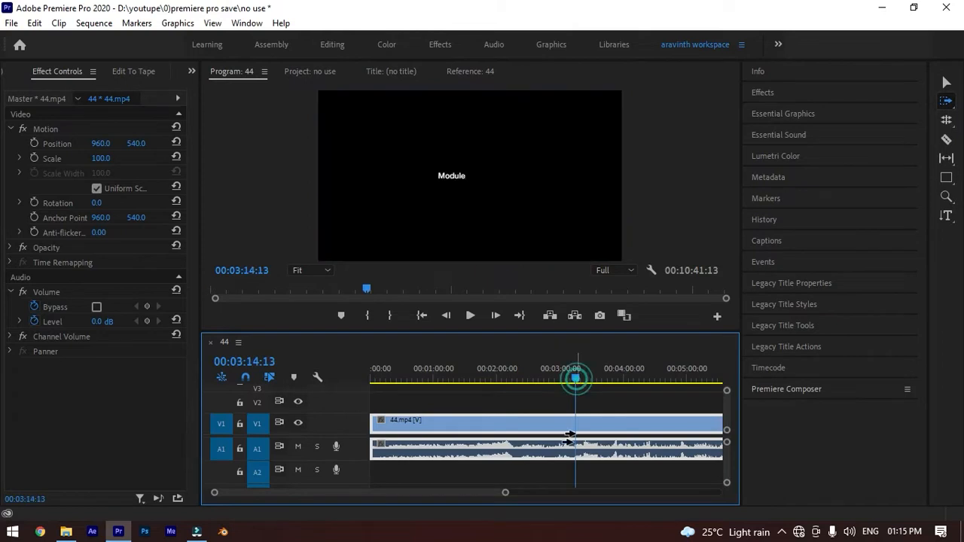
pyautogui.press('c')
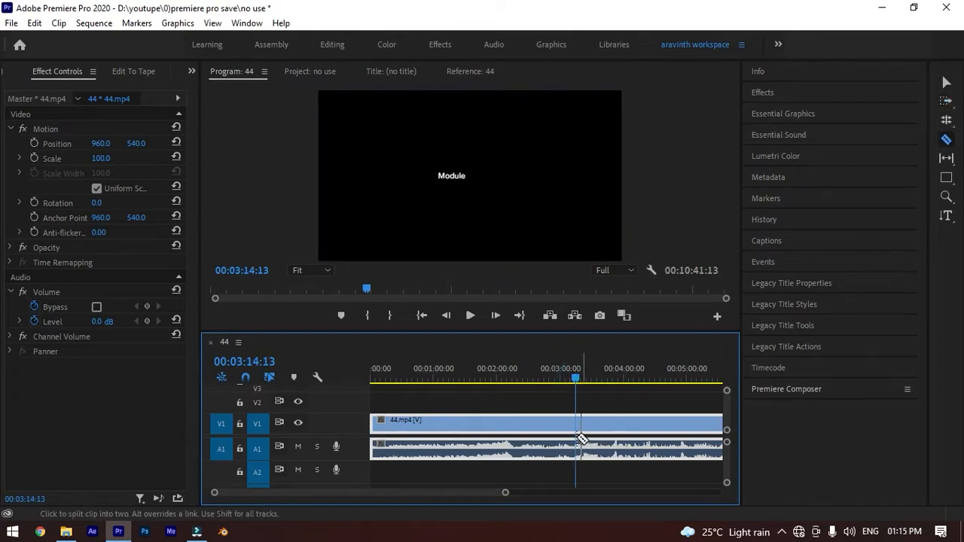
pyautogui.click(575, 442)
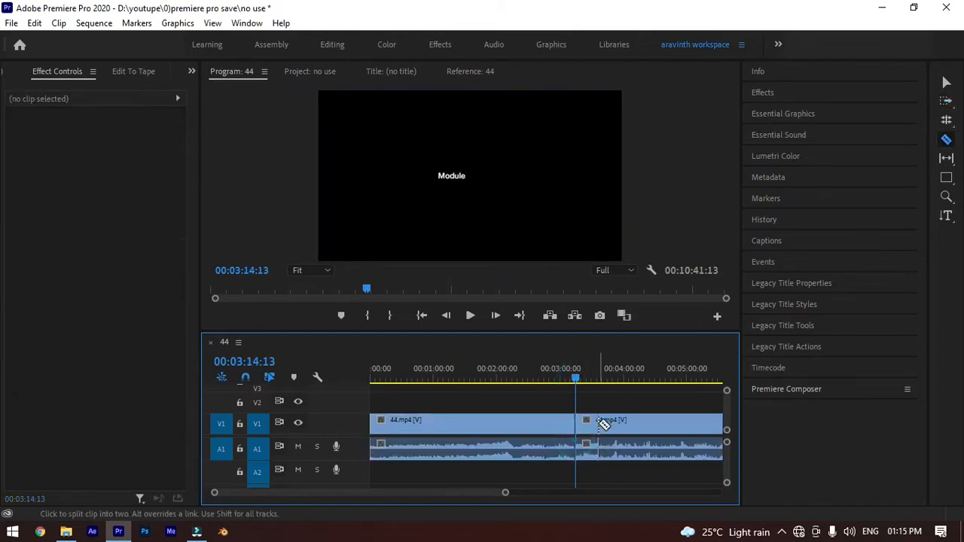
# Move the second segment later to leave a gap of about 1 minute 25 seconds, and return the playhead to the start
pyautogui.press('v')
pyautogui.moveTo(599, 429); pyautogui.dragTo(687, 429)
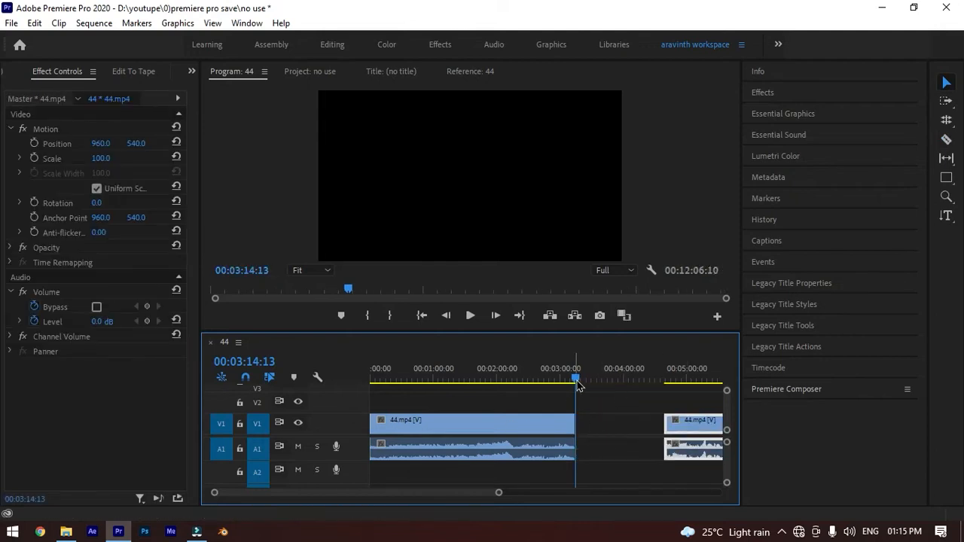
pyautogui.moveTo(577, 381); pyautogui.dragTo(327, 405)
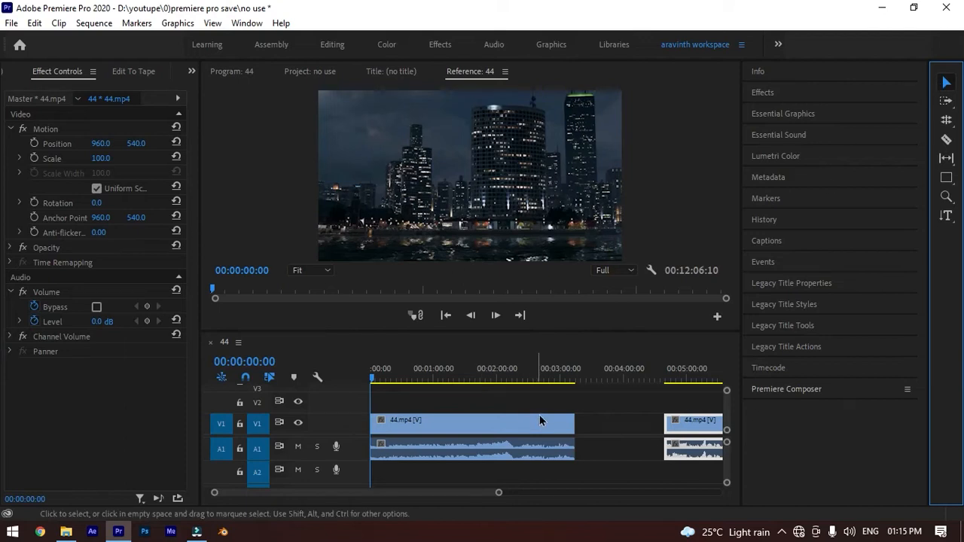
# Select all clips on every track from the first segment onward with the Track Select Forward tool
pyautogui.click(948, 101)
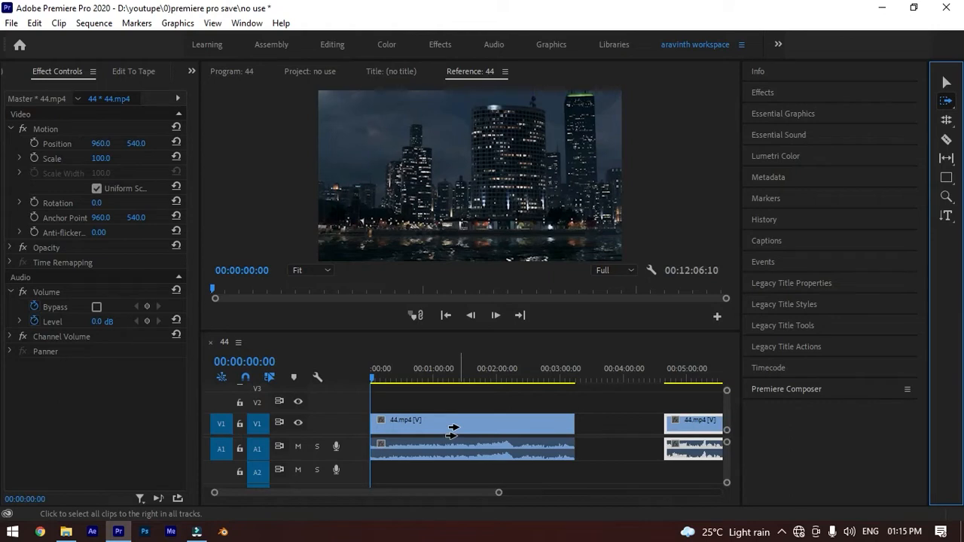
pyautogui.click(452, 427)
pyautogui.moveTo(498, 493)
pyautogui.mouseDown()
pyautogui.moveTo(532, 496)
pyautogui.moveTo(482, 494)
pyautogui.mouseUp()
pyautogui.click(572, 480)
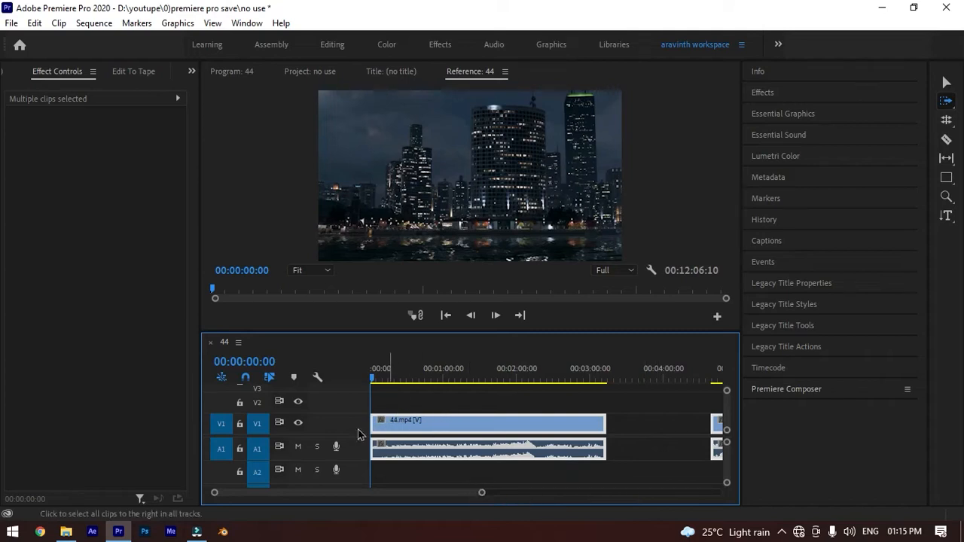
# Unlink the video and audio of both selected 44.mp4 segments
pyautogui.click(414, 428)
pyautogui.rightClick(509, 431)
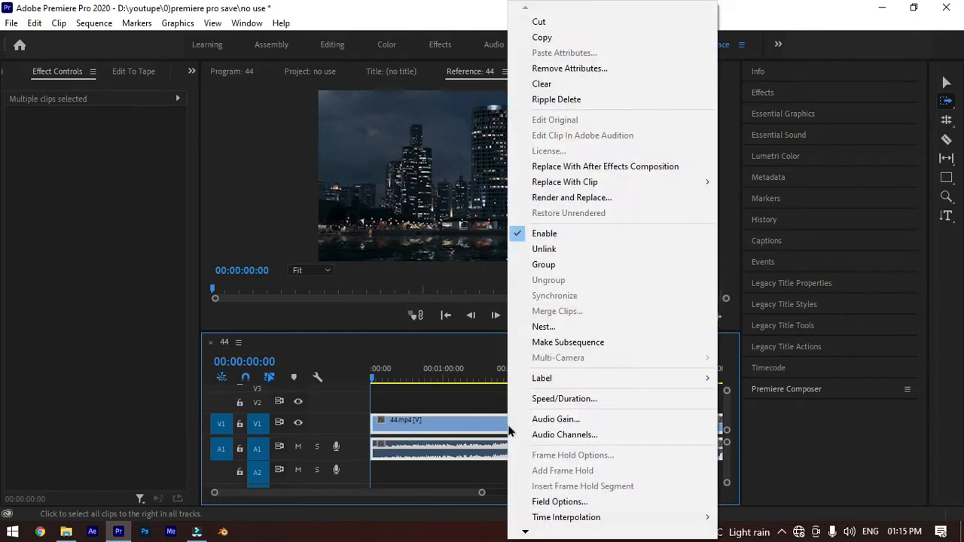
pyautogui.click(542, 255)
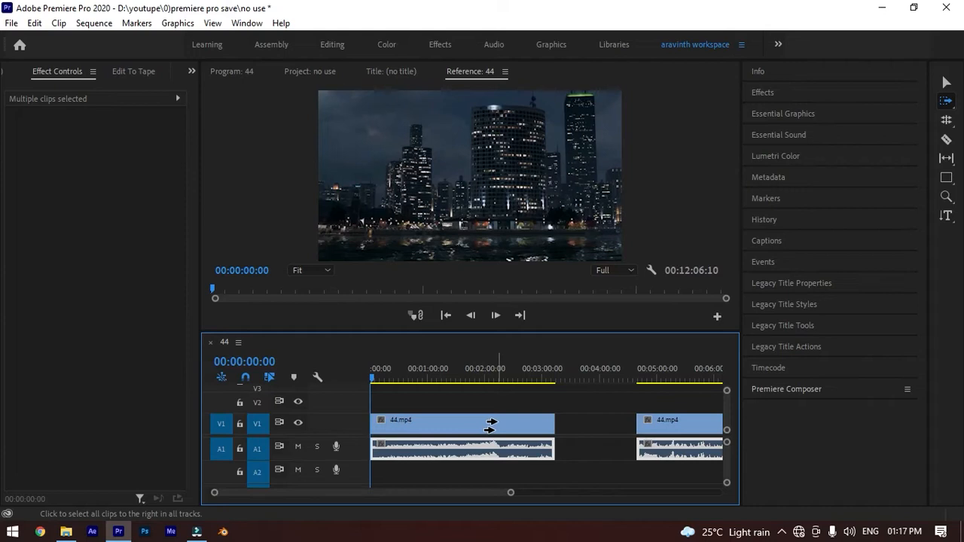
# Select only the V1 clips from the first segment forward, followed by only the A1 clips, in single-track mode
pyautogui.press('shift')
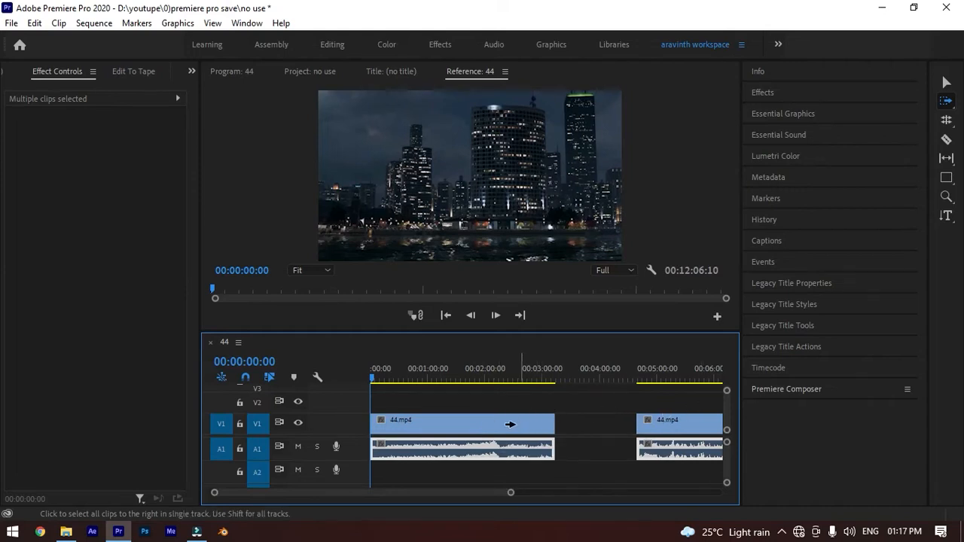
pyautogui.click(438, 424)
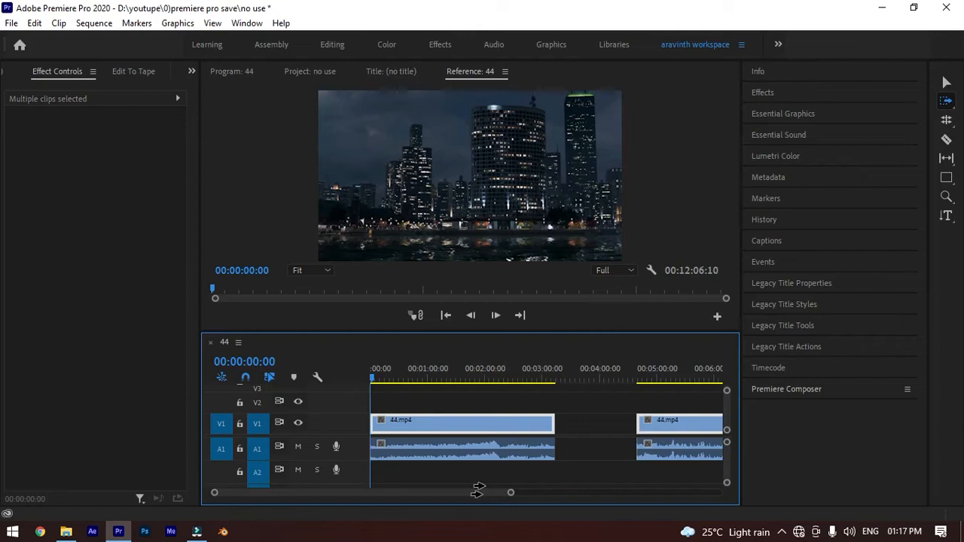
pyautogui.moveTo(512, 494); pyautogui.dragTo(585, 493)
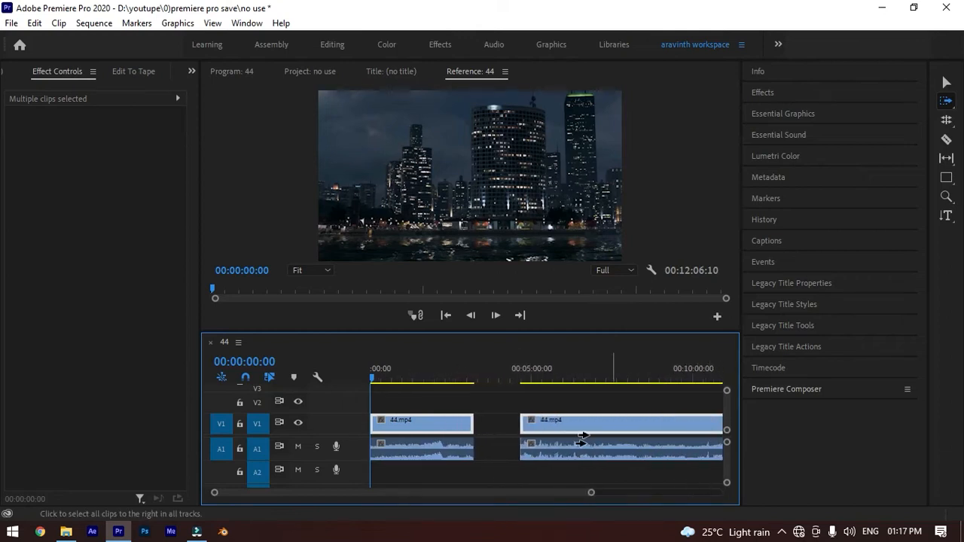
pyautogui.click(432, 450)
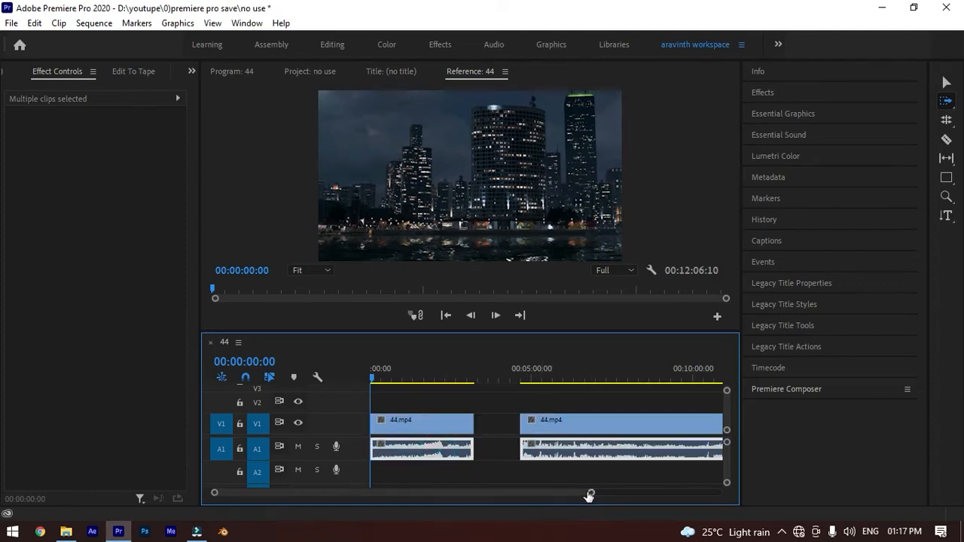
# Split the second segment at about 9 minutes 35 seconds and move its last piece about 2.5 minutes later
pyautogui.moveTo(592, 495); pyautogui.dragTo(653, 495)
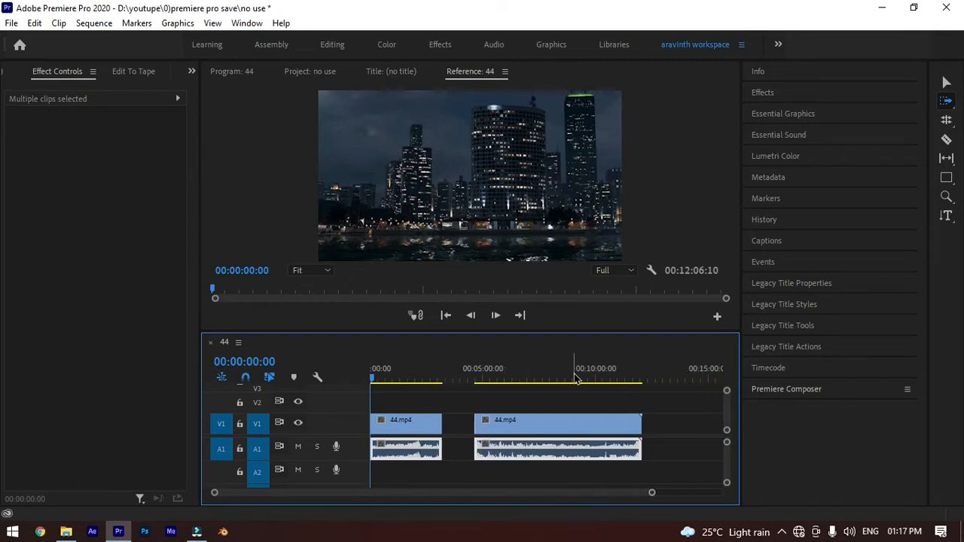
pyautogui.press('c')
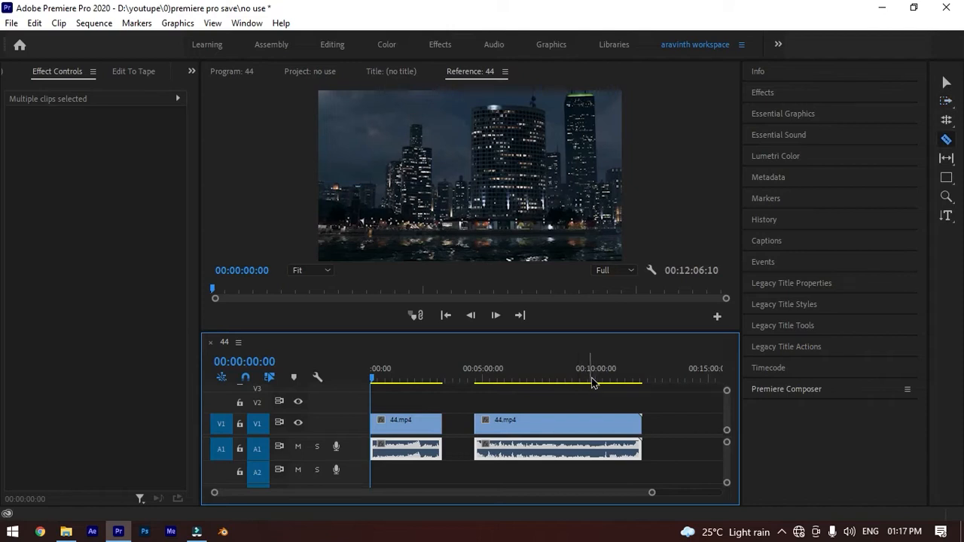
pyautogui.click(587, 449)
pyautogui.press('v')
pyautogui.moveTo(615, 448); pyautogui.dragTo(672, 449)
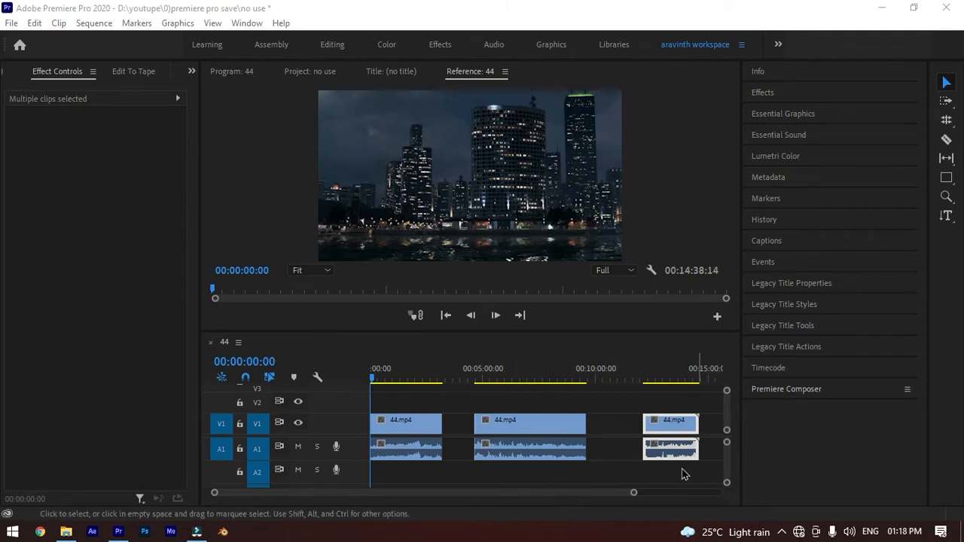
# Select only the V1 clips from the middle segment forward with the Track Select Forward tool
pyautogui.click(946, 101)
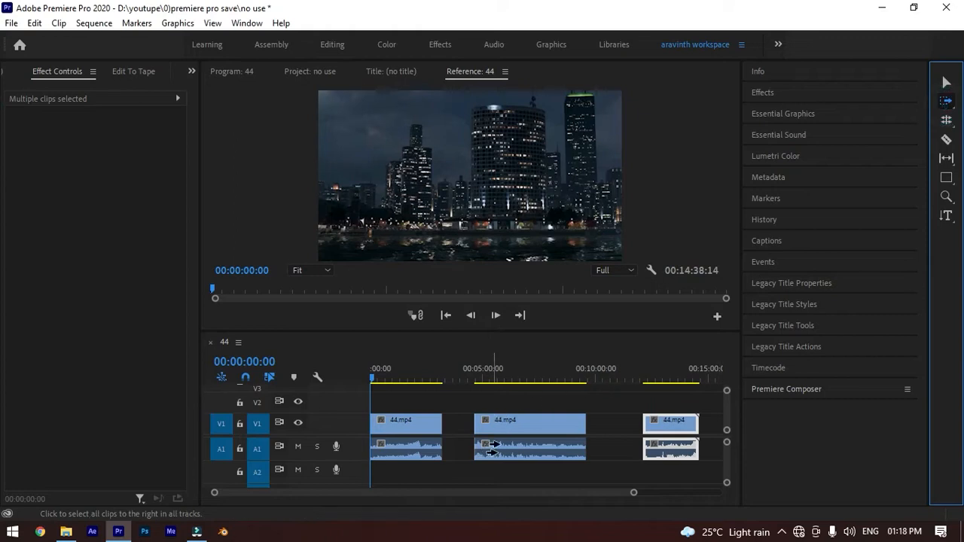
pyautogui.click(536, 422)
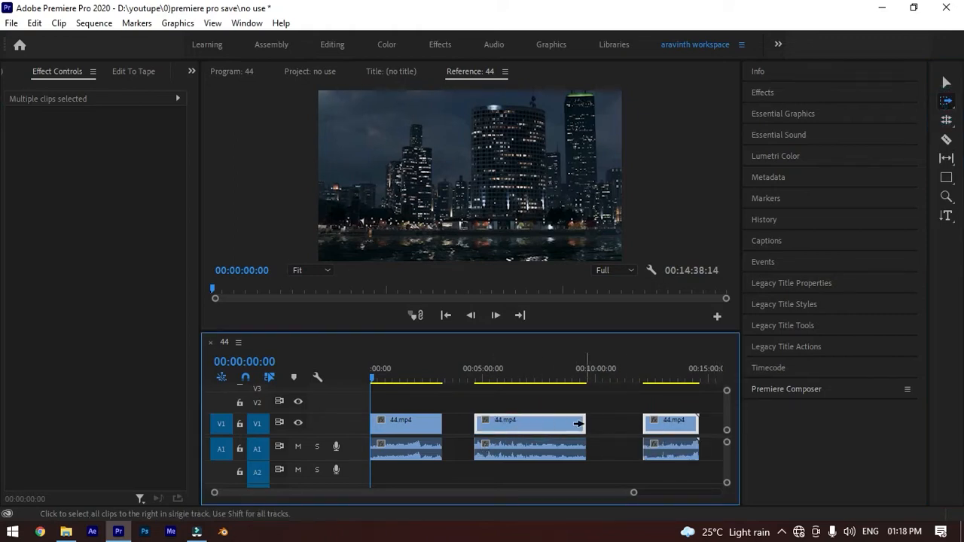
pyautogui.press('shift')
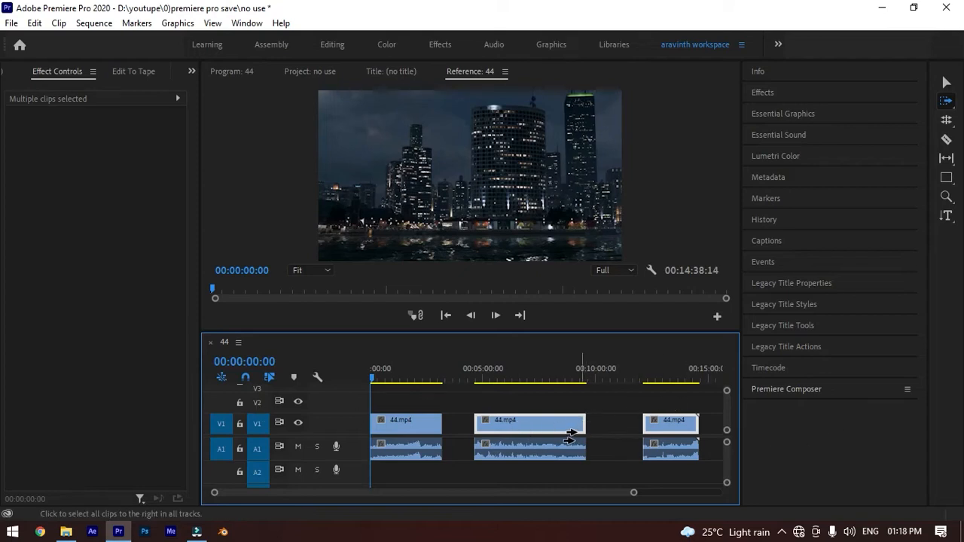
# With the Track Select Backward tool, select clips from the middle segment back on V1 and on all tracks, finishing with only the first segment
pyautogui.click(951, 101)
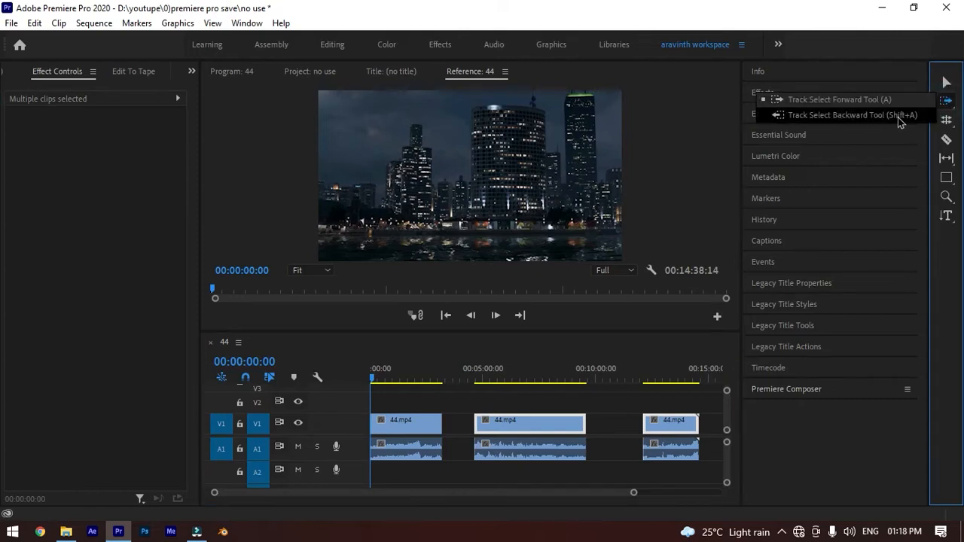
pyautogui.click(900, 117)
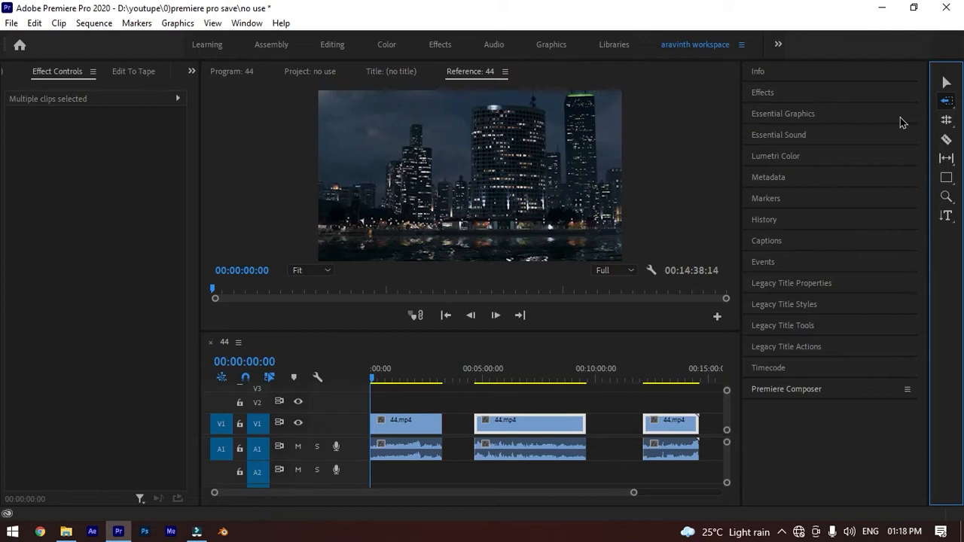
pyautogui.click(537, 427)
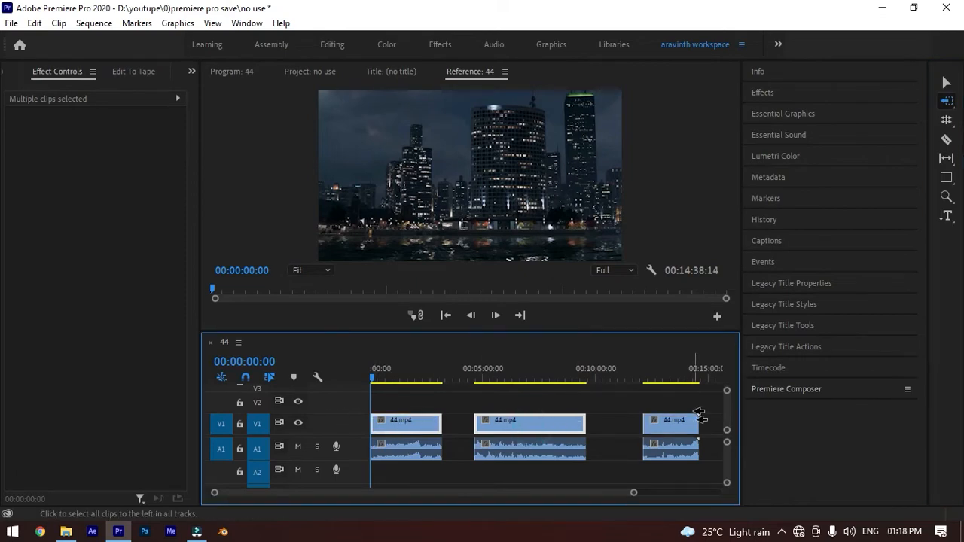
pyautogui.click(556, 536)
pyautogui.click(567, 481)
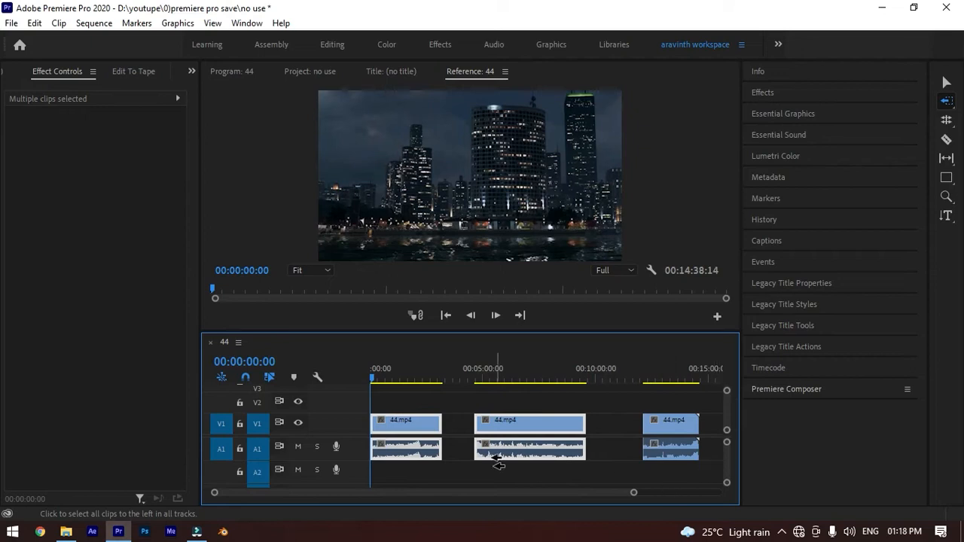
pyautogui.click(414, 450)
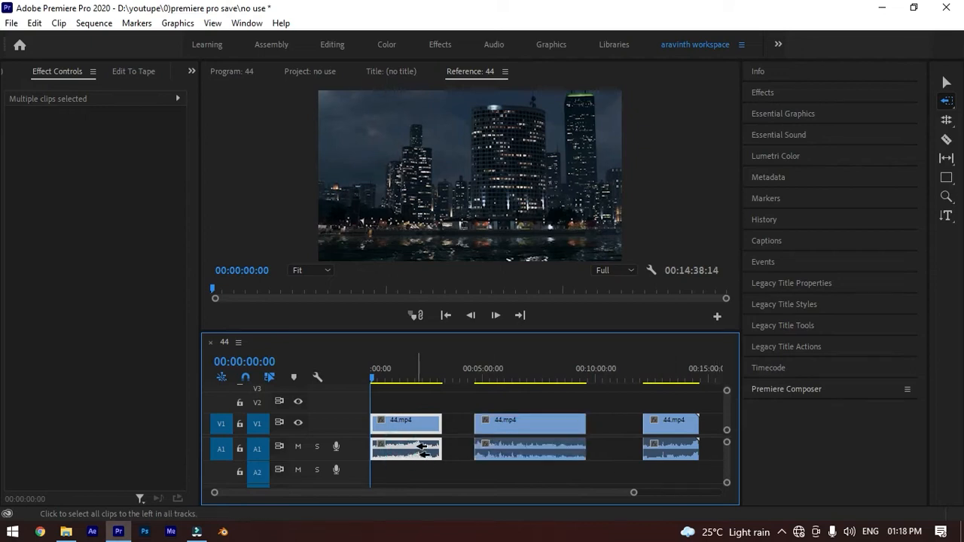
pyautogui.click(418, 427)
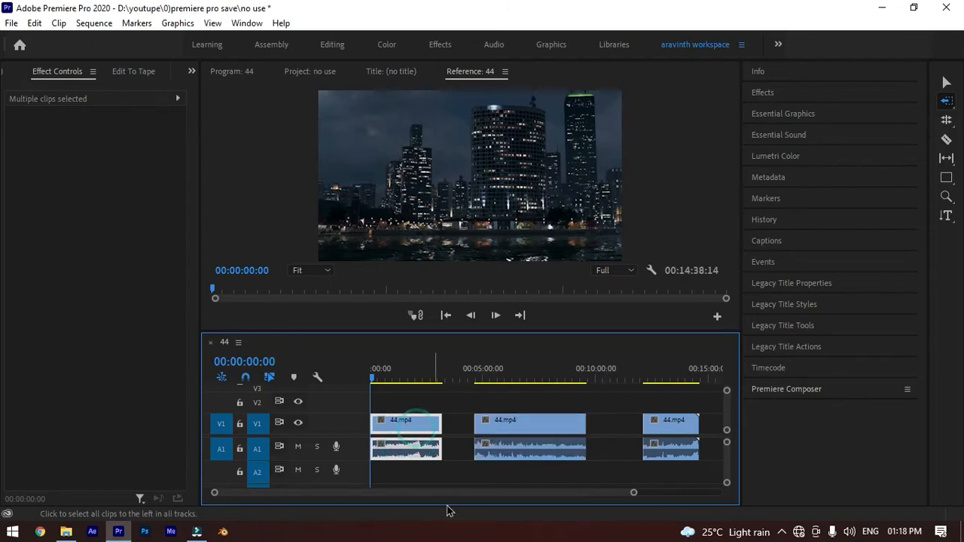
# With the Track Select Backward tool, select only the V1 clips from the last segment back, followed by those from the middle segment back
pyautogui.click(489, 488)
pyautogui.click(412, 454)
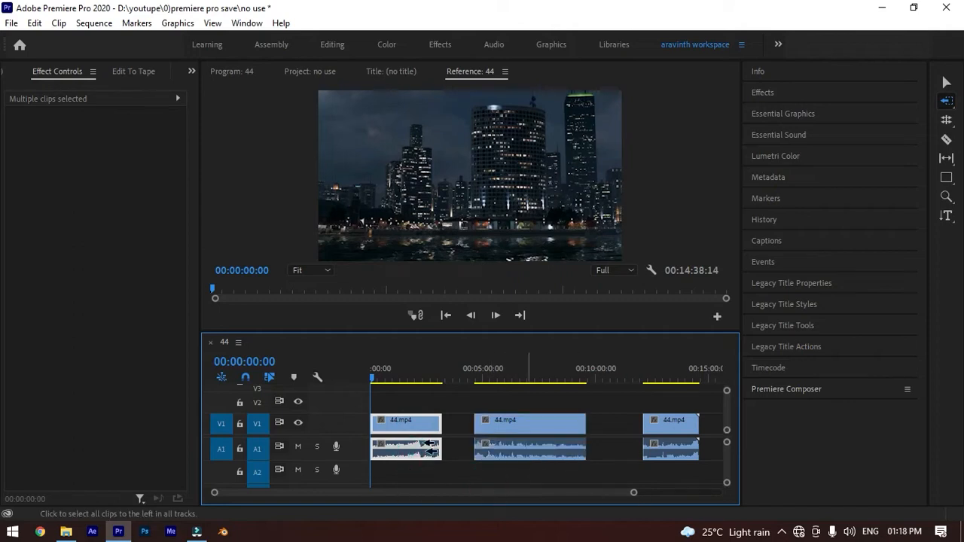
pyautogui.click(673, 420)
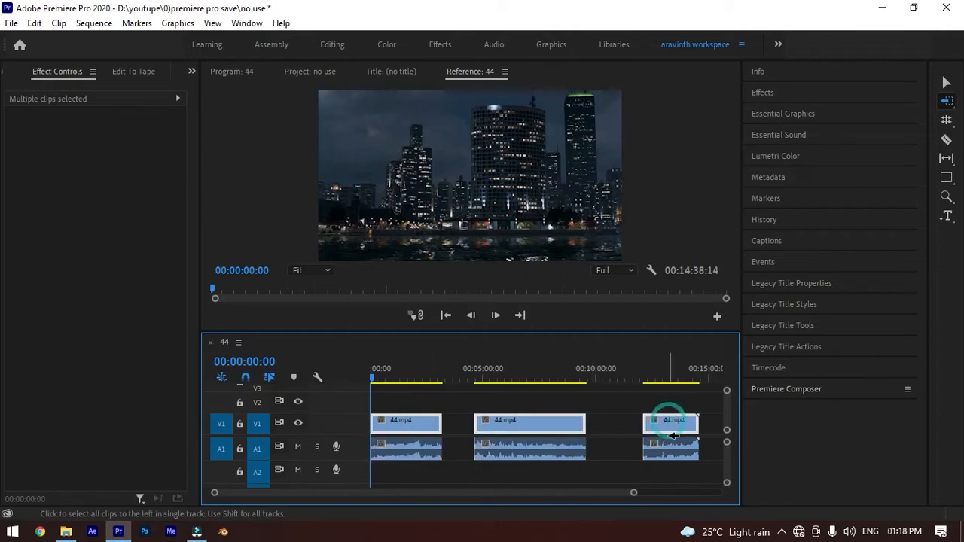
pyautogui.click(527, 426)
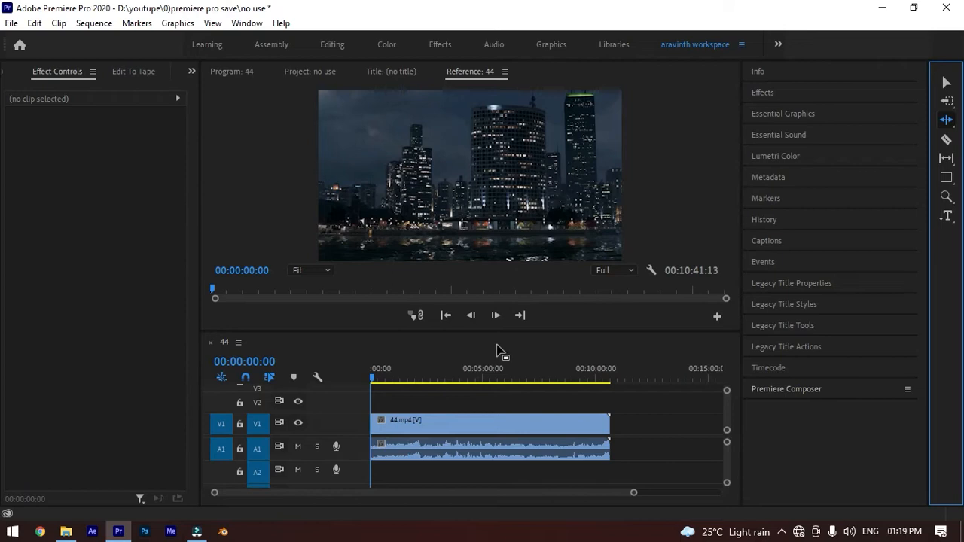
# With the Selection tool, trim about 3 minutes 17 seconds off the start of the 44.mp4 clip and ripple delete the gap
pyautogui.press('v')
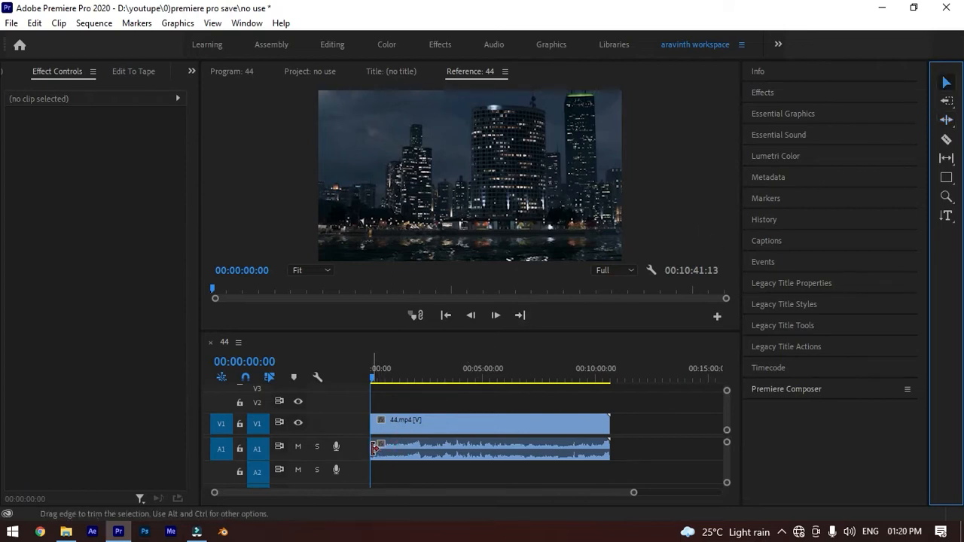
pyautogui.click(375, 449)
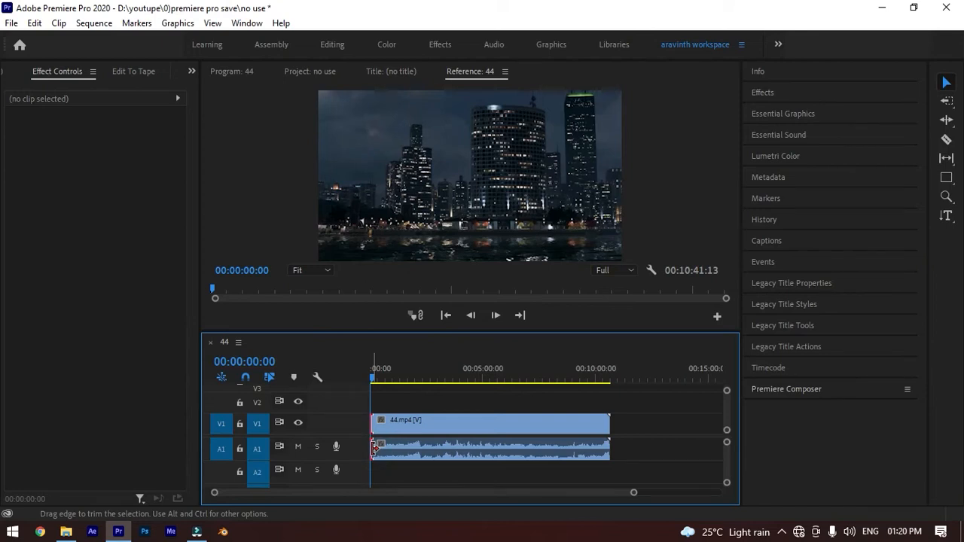
pyautogui.moveTo(375, 450); pyautogui.dragTo(444, 446)
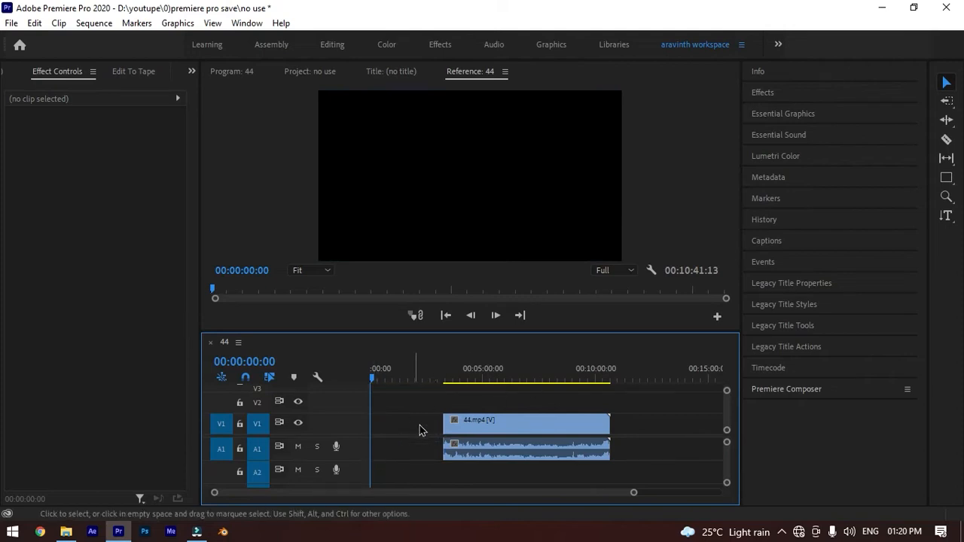
pyautogui.rightClick(413, 430)
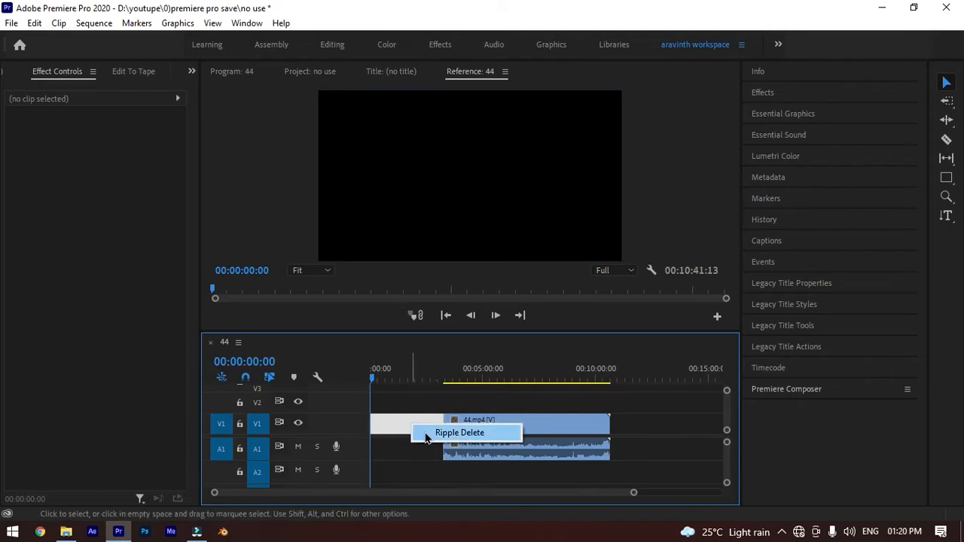
pyautogui.click(452, 434)
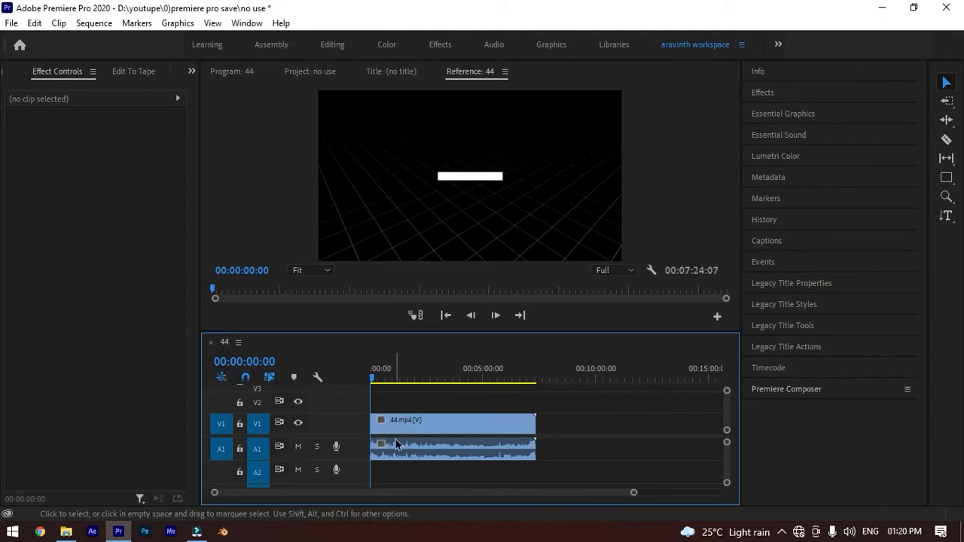
# Undo the ripple delete and extend the clip's start back to the beginning of the sequence
pyautogui.hotkey('ctrl', 'z')
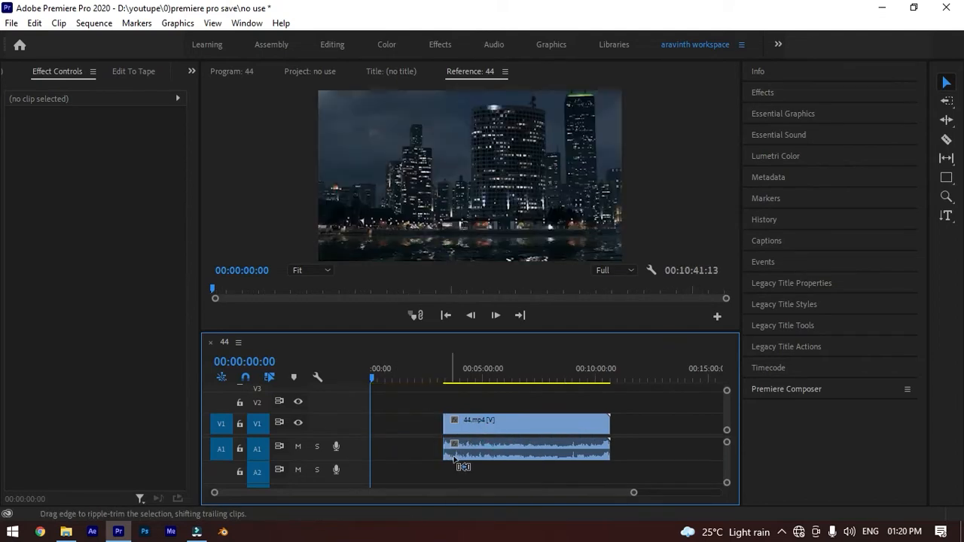
pyautogui.moveTo(454, 457); pyautogui.dragTo(370, 456)
# With the Ripple Edit tool, trim about 3 minutes 38 seconds off the clip's start and return the playhead to the sequence start
pyautogui.click(948, 122)
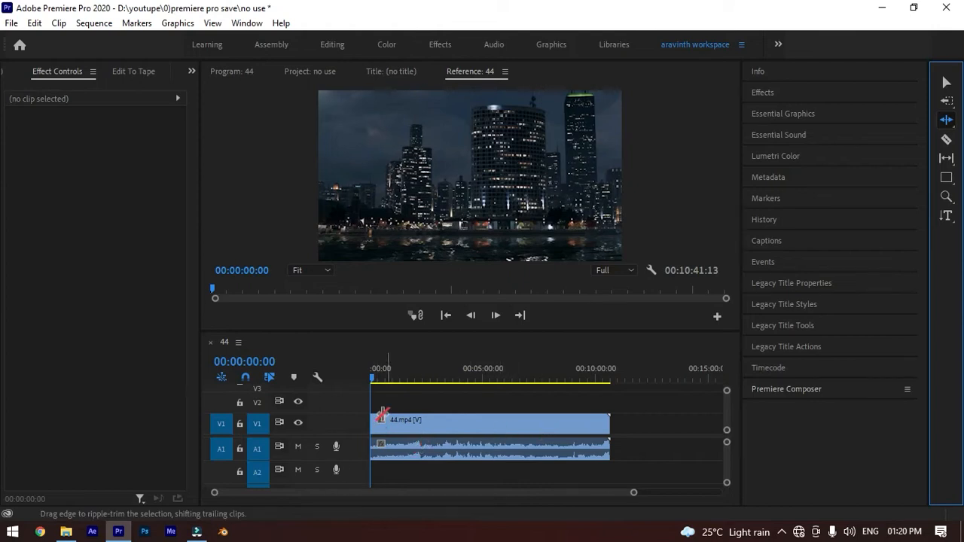
pyautogui.moveTo(373, 426); pyautogui.dragTo(451, 424)
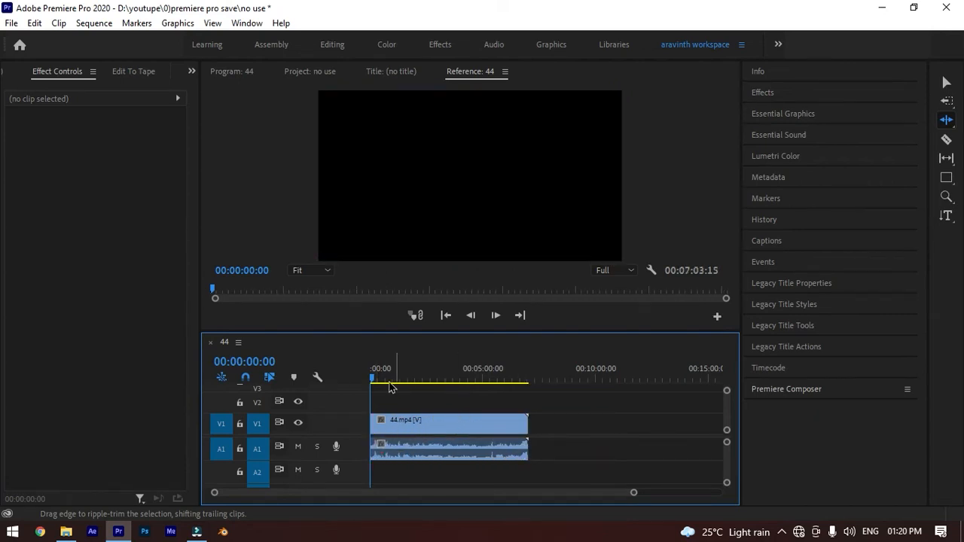
pyautogui.moveTo(373, 381); pyautogui.dragTo(312, 457)
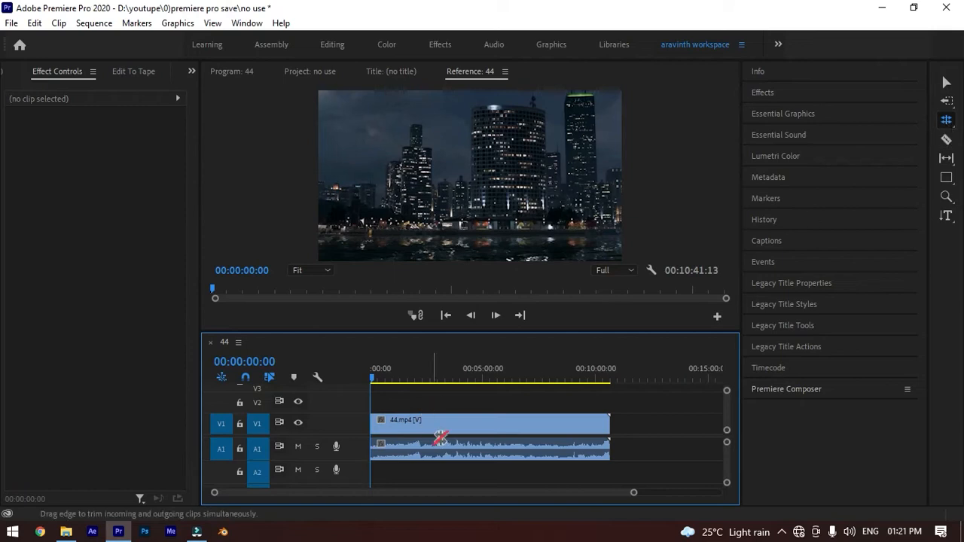
# Split the 44.mp4 clip at about 5 minutes 32 seconds with the Razor tool and return to the Selection tool
pyautogui.press('v')
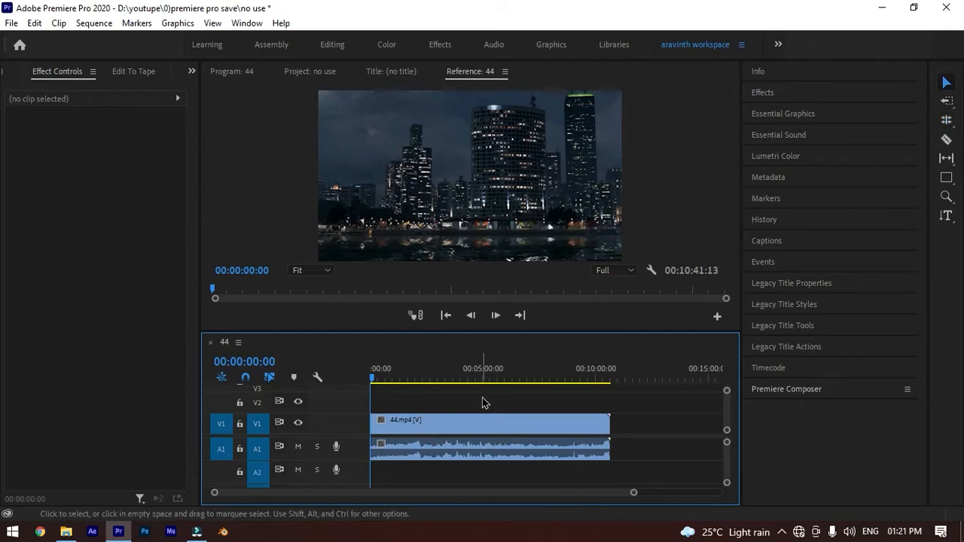
pyautogui.press('c')
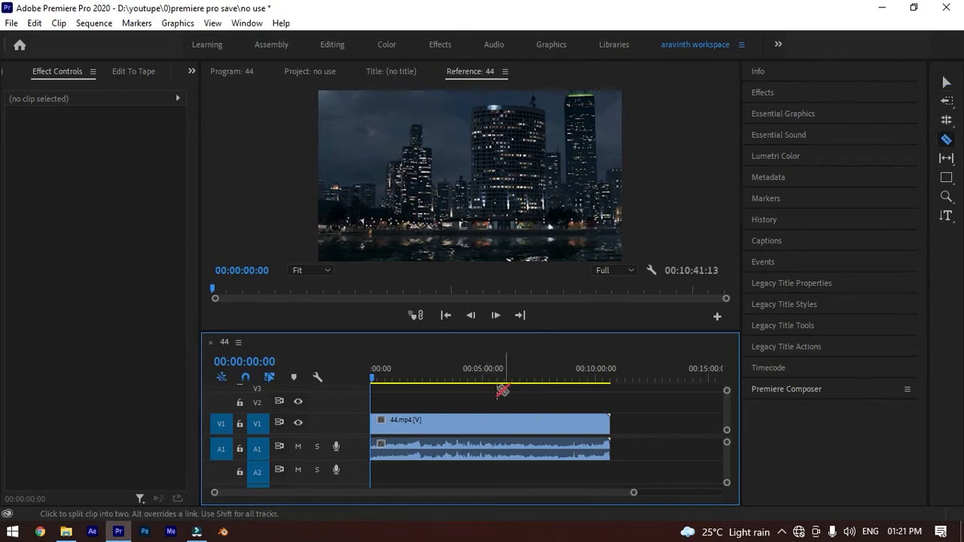
pyautogui.click(495, 445)
pyautogui.press('v')
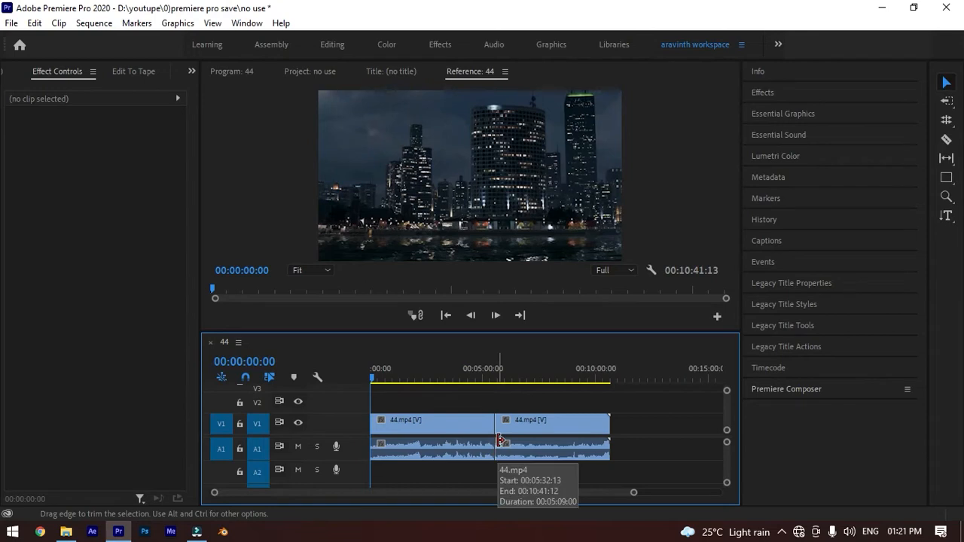
# Trim the two pieces back from the cut to about 2:49 and 8:30, and ripple delete the gap between them
pyautogui.click(500, 440)
pyautogui.moveTo(501, 440); pyautogui.dragTo(562, 442)
pyautogui.moveTo(492, 447); pyautogui.dragTo(434, 447)
pyautogui.rightClick(486, 429)
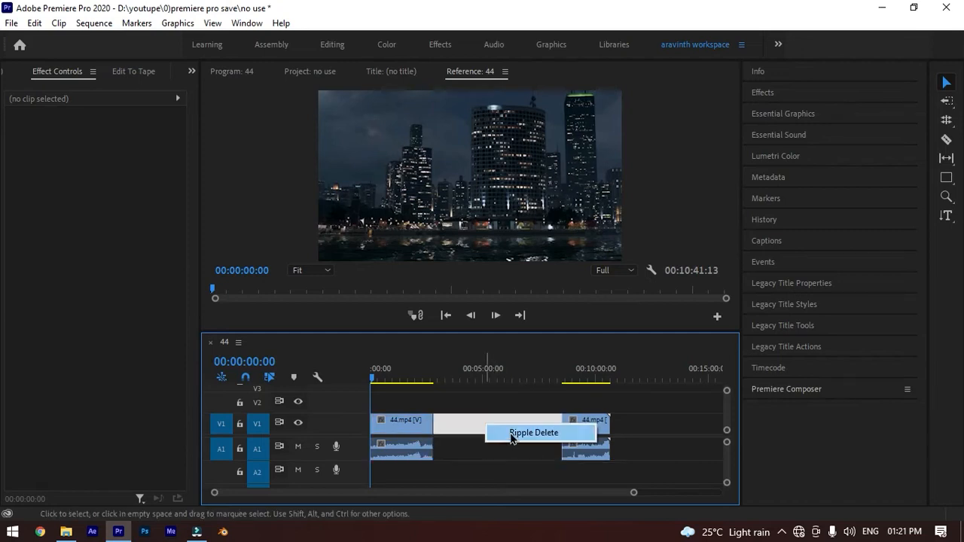
pyautogui.click(517, 433)
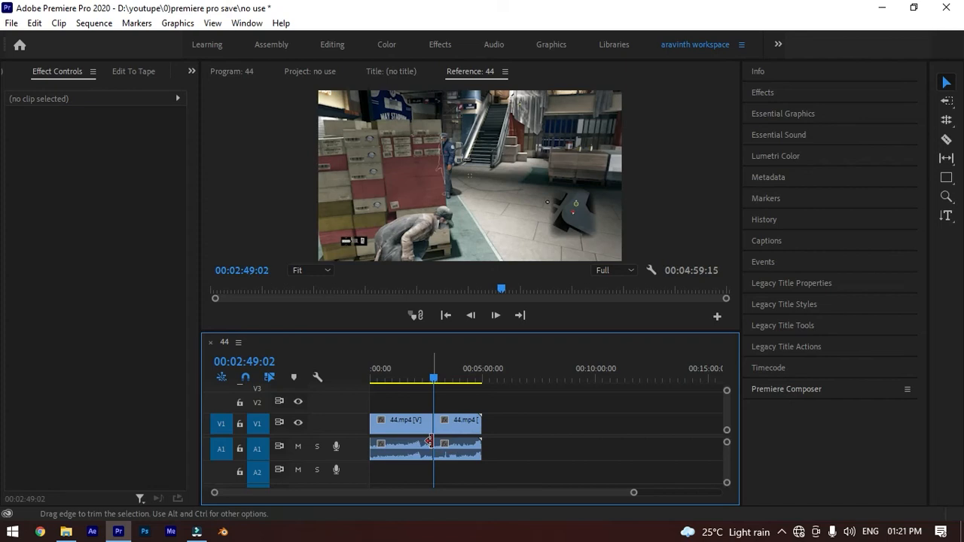
# With the Rolling Edit tool, roll the cut between the two pieces about 50 seconds later and scrub through the result
pyautogui.click(951, 122)
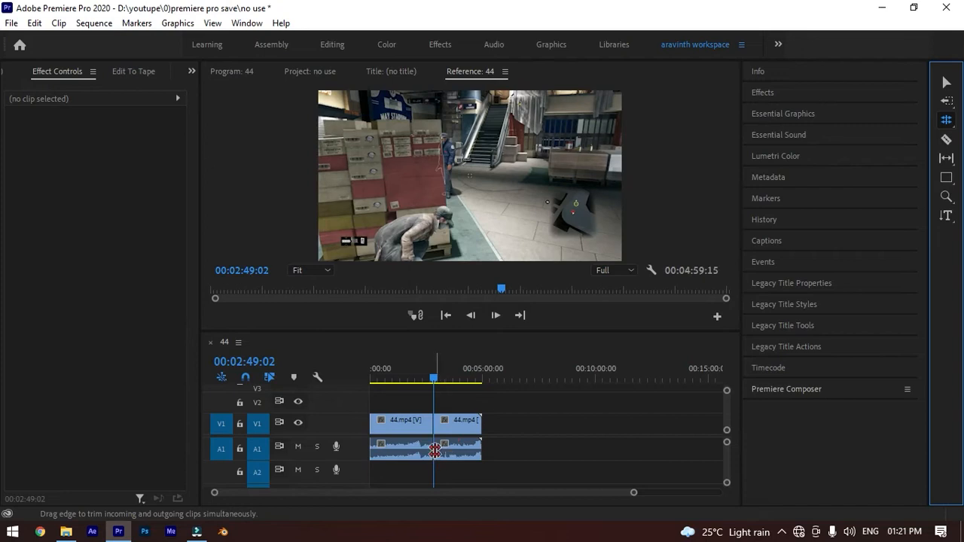
pyautogui.click(434, 448)
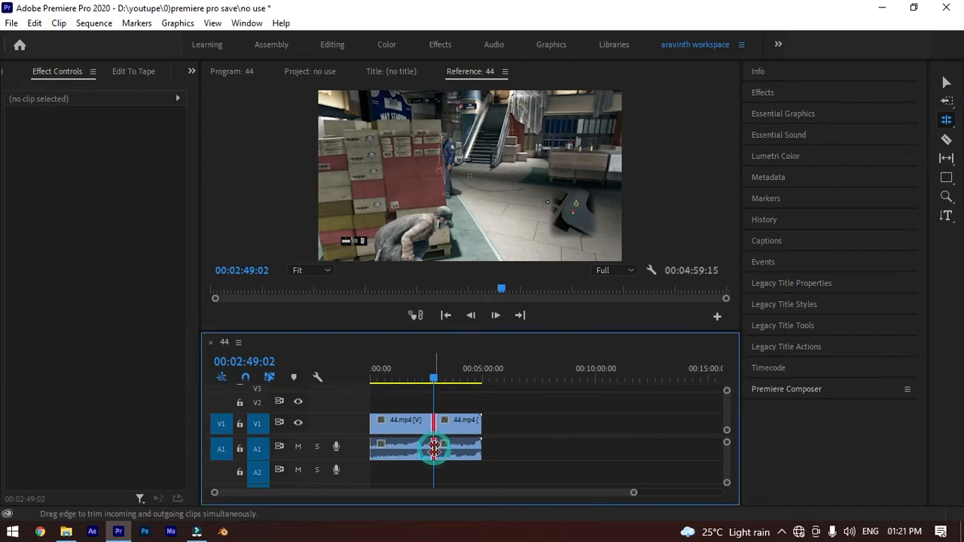
pyautogui.moveTo(434, 448); pyautogui.dragTo(453, 449)
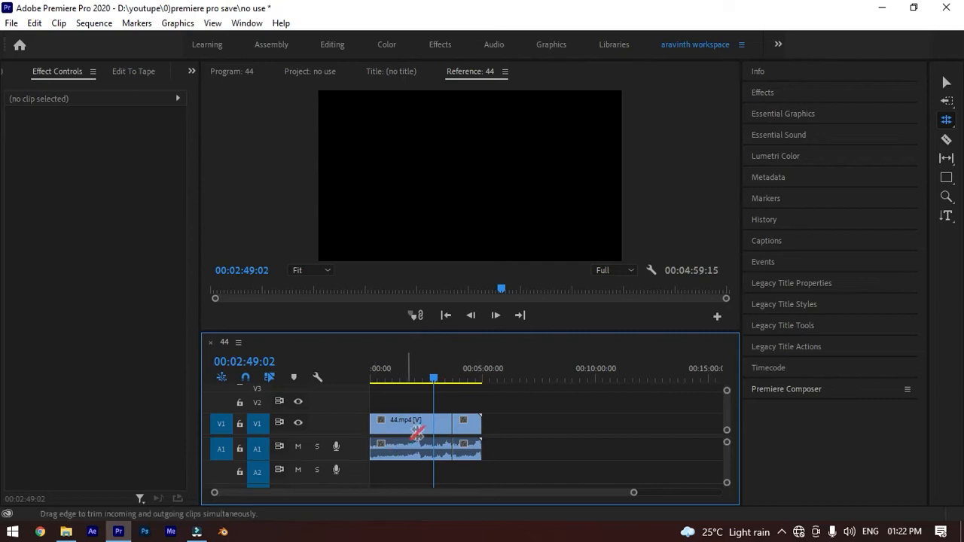
pyautogui.moveTo(435, 385); pyautogui.dragTo(419, 445)
pyautogui.moveTo(430, 380)
pyautogui.mouseDown()
pyautogui.moveTo(409, 384)
pyautogui.moveTo(452, 383)
pyautogui.moveTo(398, 387)
pyautogui.moveTo(428, 386)
pyautogui.mouseUp()
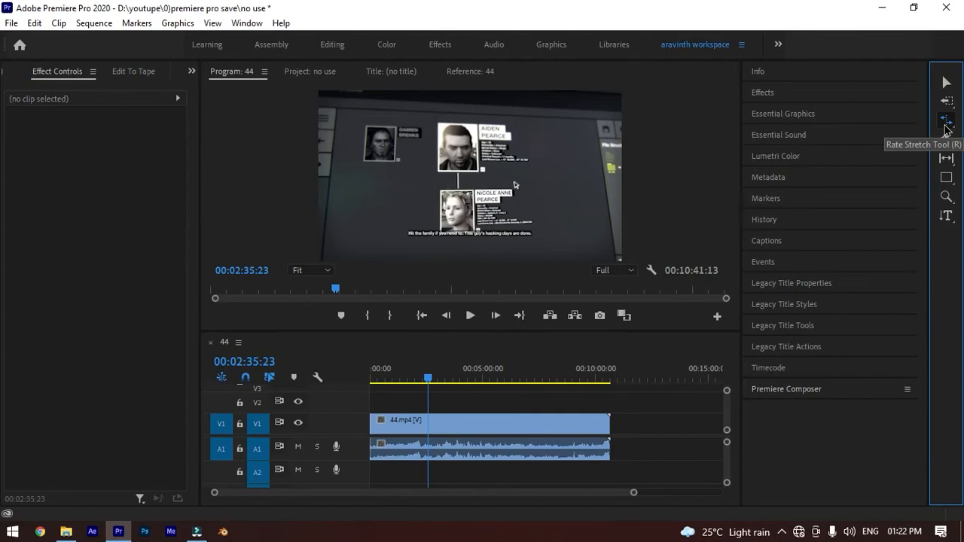
# Rate stretch the end of the 44.mp4 clip back to about 5 minutes, at 212.76% speed, and play it from the start
pyautogui.click(611, 446)
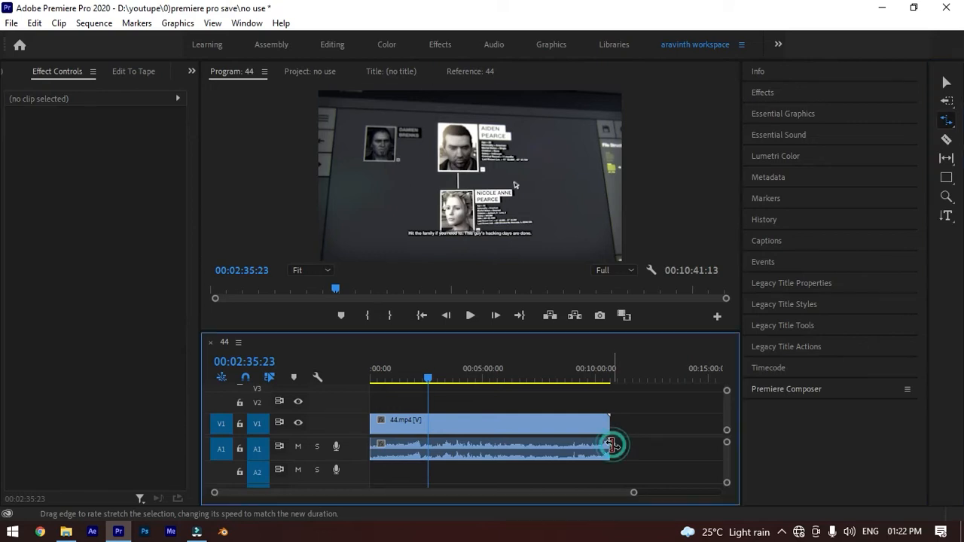
pyautogui.click(567, 428)
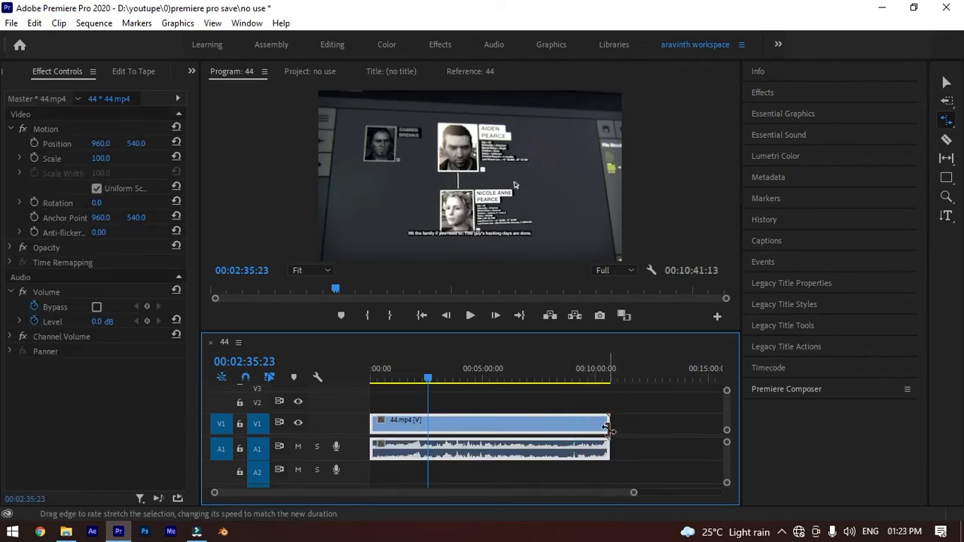
pyautogui.moveTo(609, 428); pyautogui.dragTo(482, 437)
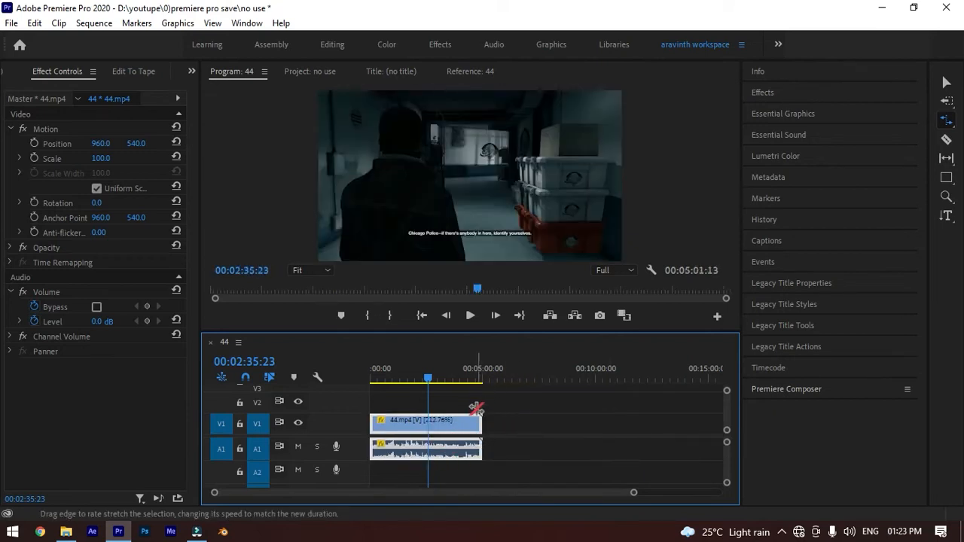
pyautogui.moveTo(431, 386); pyautogui.dragTo(338, 384)
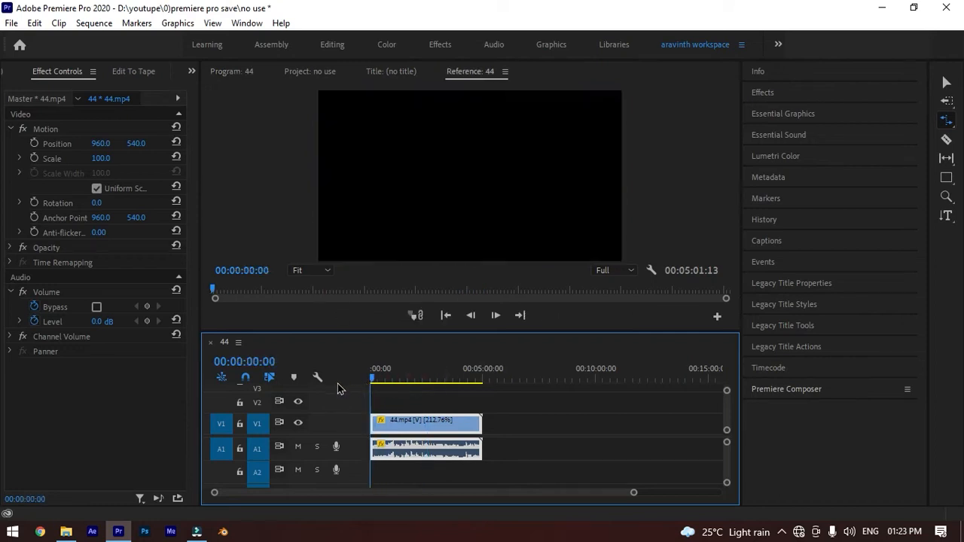
pyautogui.press('space')
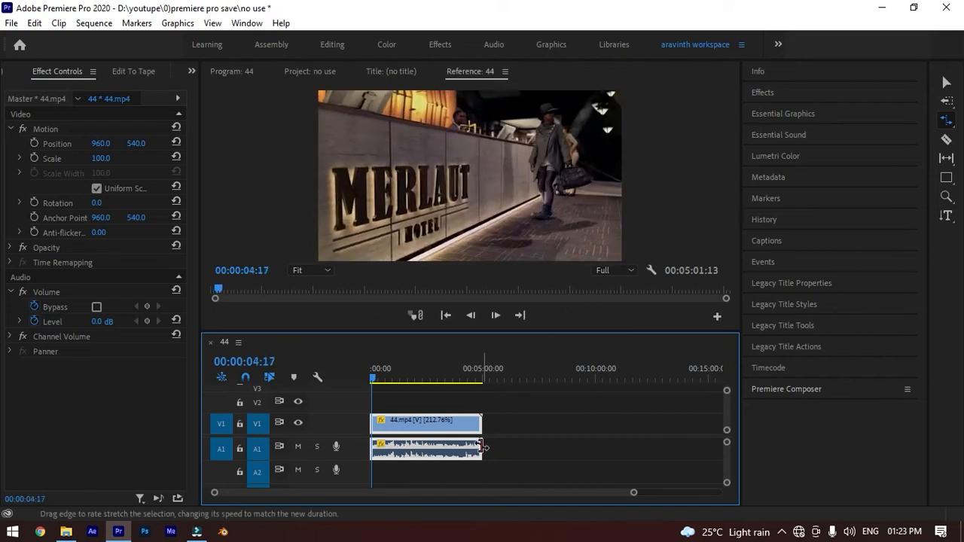
# Rate stretch the clip's end out to 00:18:48:02, at 56.87% speed, and play its opening seconds
pyautogui.moveTo(481, 447); pyautogui.dragTo(787, 446)
pyautogui.press('space')
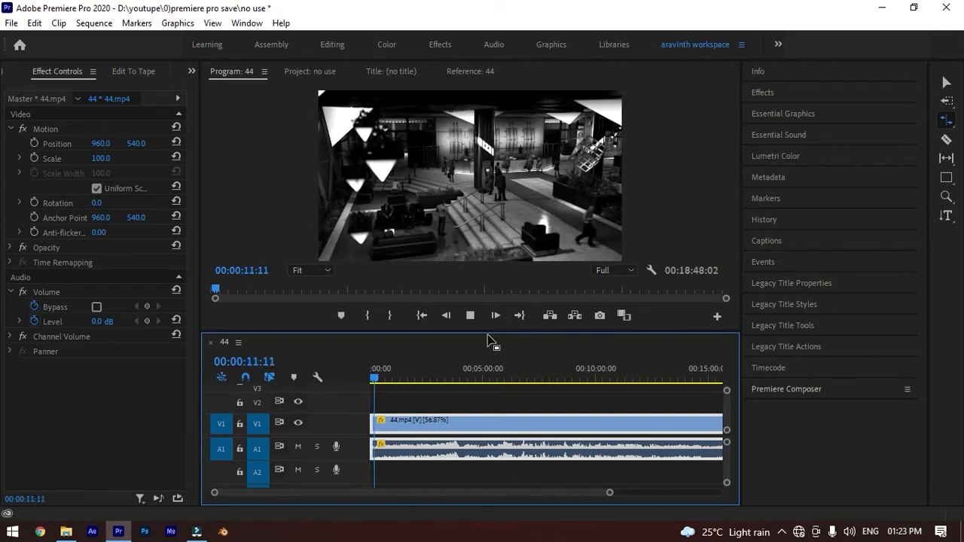
pyautogui.press('space')
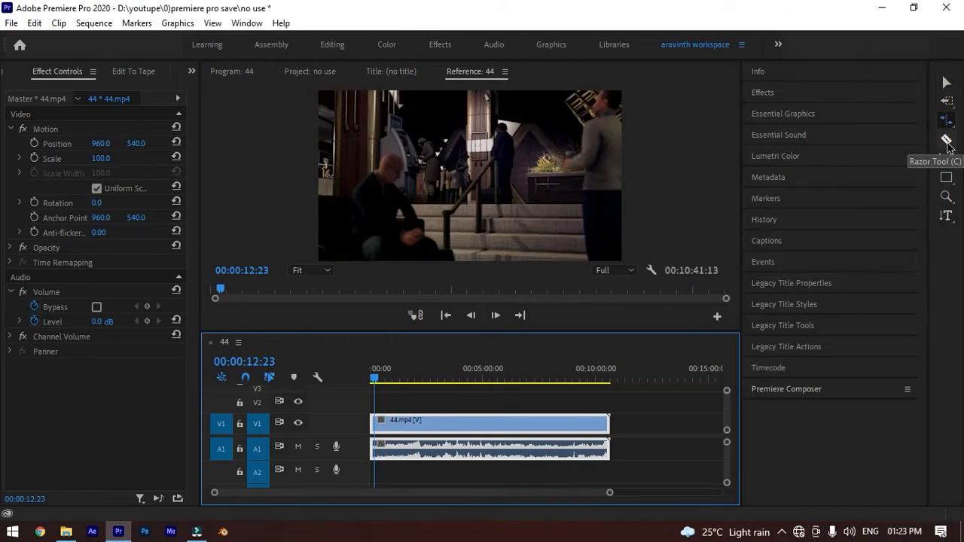
# Split the 44.mp4 clip with the Razor tool at about 5:50, 2:45 and 4:30, and at the playhead placed at 00:08:46:00
pyautogui.click(948, 143)
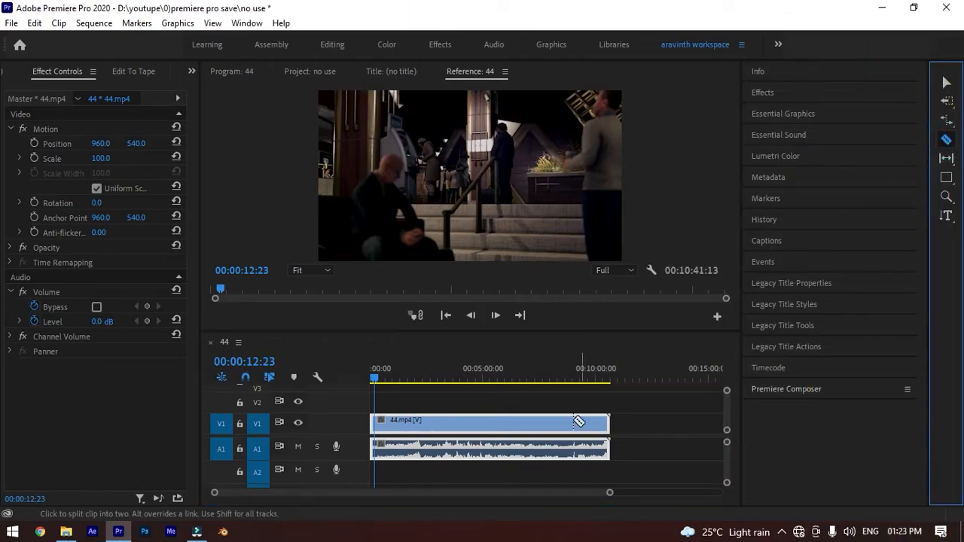
pyautogui.click(502, 450)
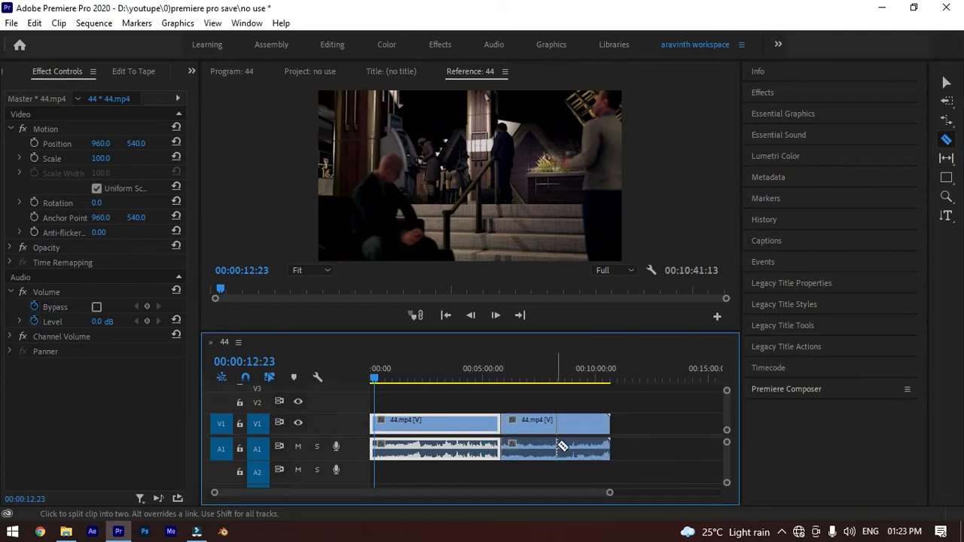
pyautogui.click(432, 449)
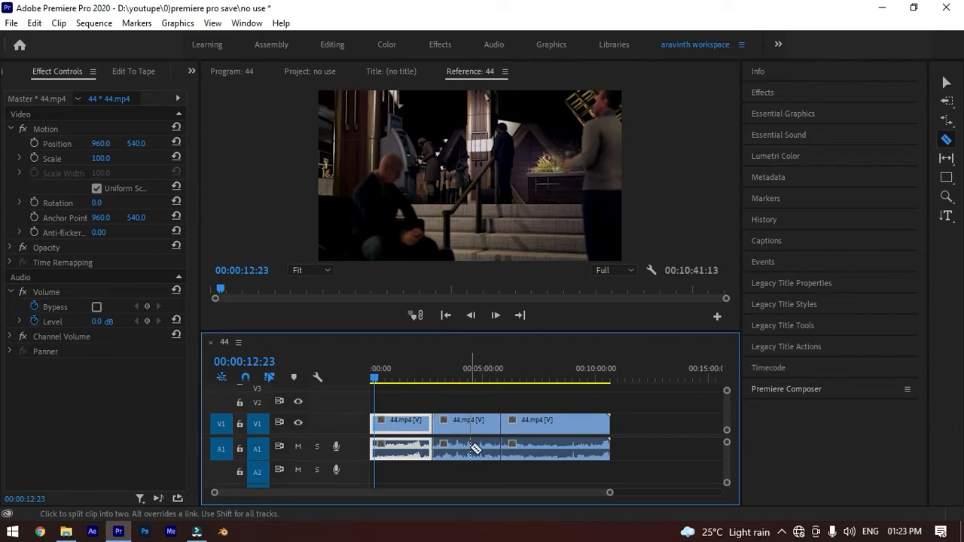
pyautogui.click(472, 449)
pyautogui.moveTo(375, 379); pyautogui.dragTo(569, 380)
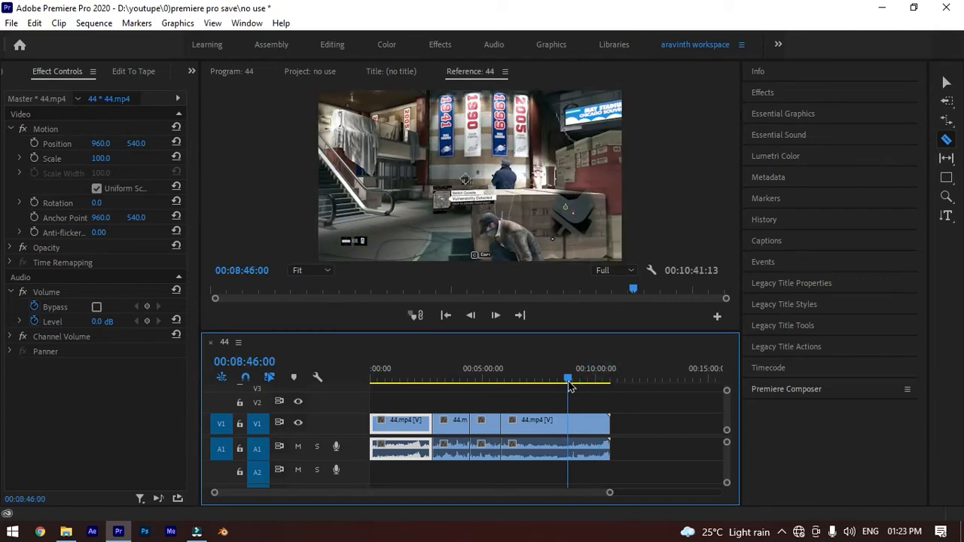
pyautogui.click(578, 440)
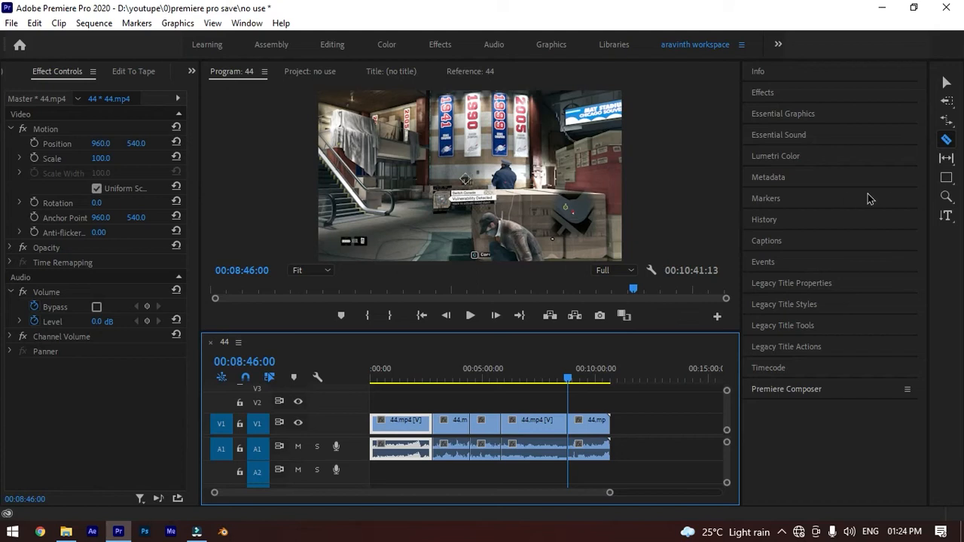
# With the Slip tool, shift the source content within the trimmed 44.mp4 clip and check its opening seconds
pyautogui.click(947, 158)
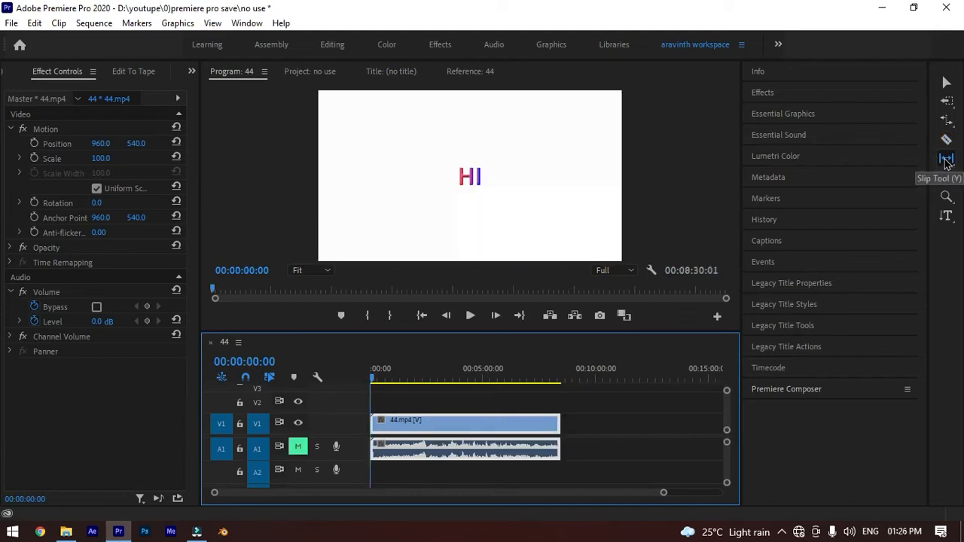
pyautogui.moveTo(452, 426); pyautogui.dragTo(379, 402)
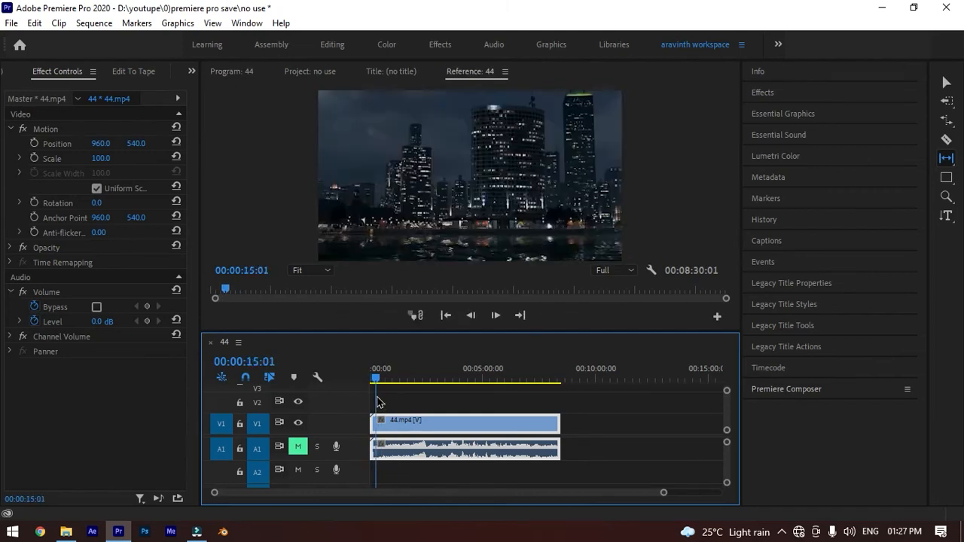
# Readjust the media in and out points of the 44.mp4 clip with the Slip tool and play it from the start
pyautogui.press('space')
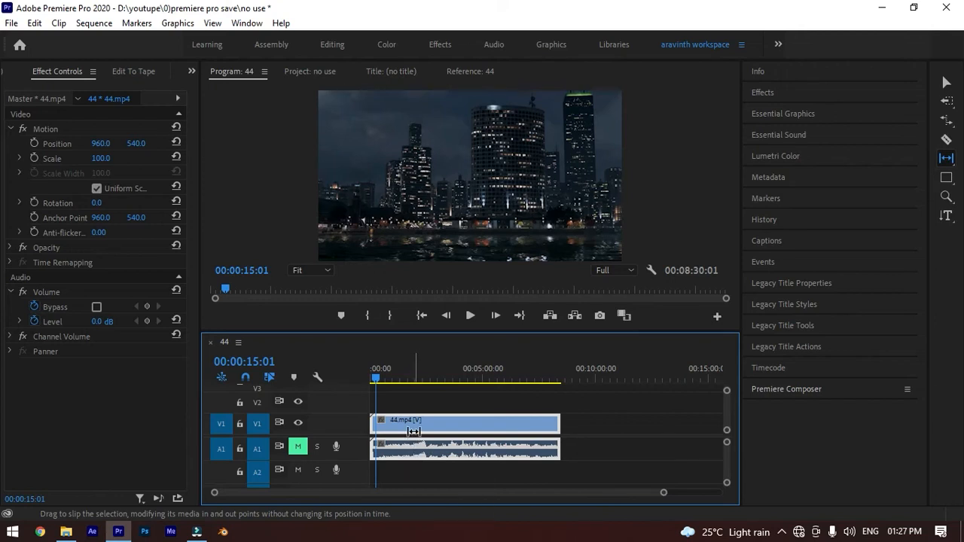
pyautogui.moveTo(414, 432); pyautogui.dragTo(428, 433)
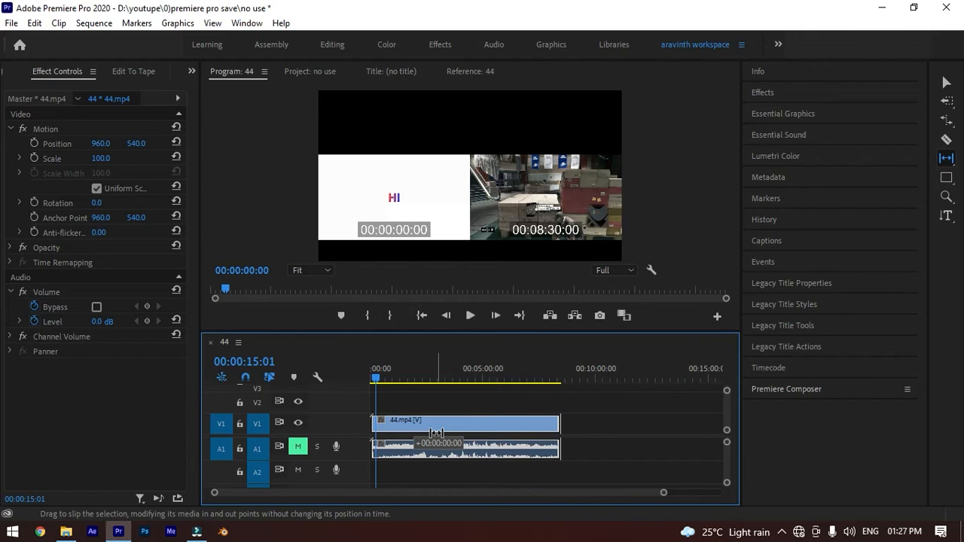
pyautogui.moveTo(436, 433); pyautogui.dragTo(409, 418)
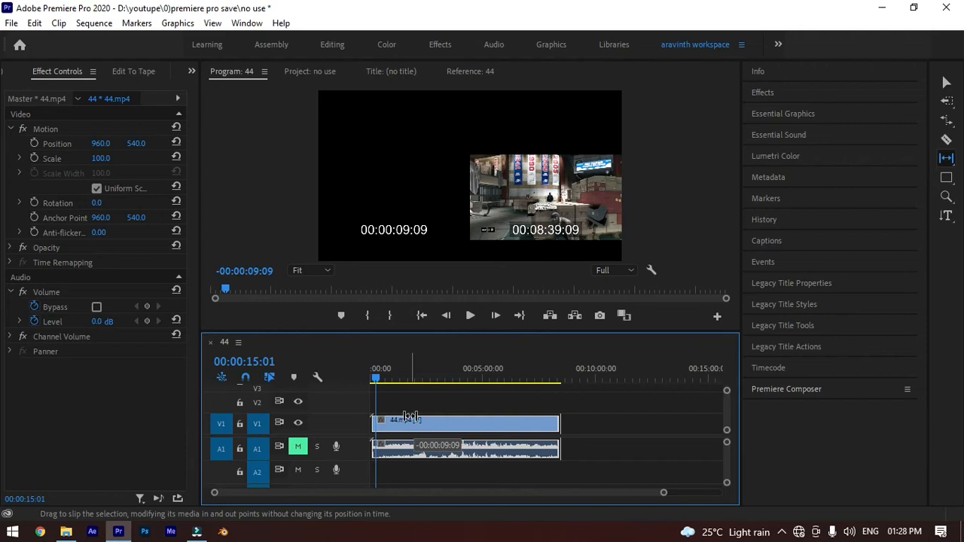
pyautogui.moveTo(409, 418); pyautogui.dragTo(409, 418)
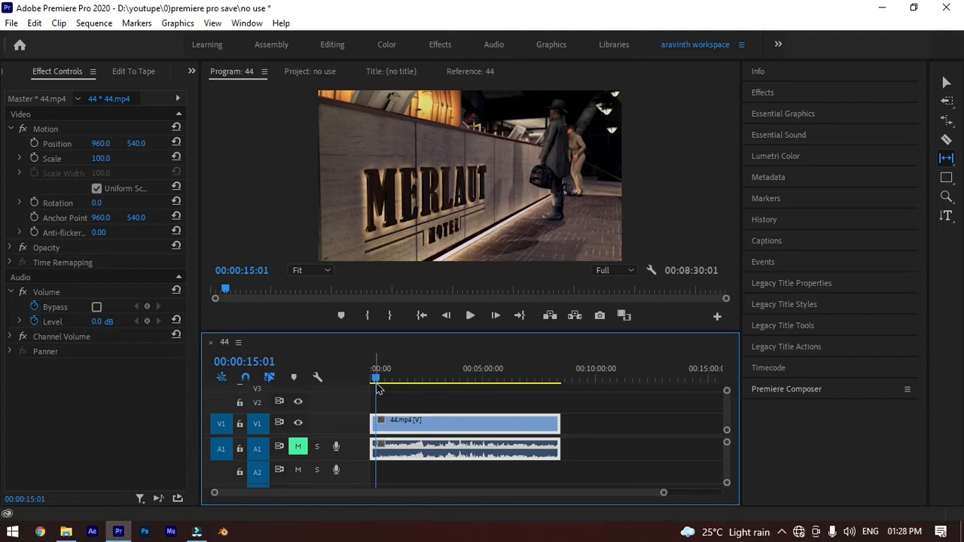
pyautogui.moveTo(379, 375); pyautogui.dragTo(371, 376)
pyautogui.press('space')
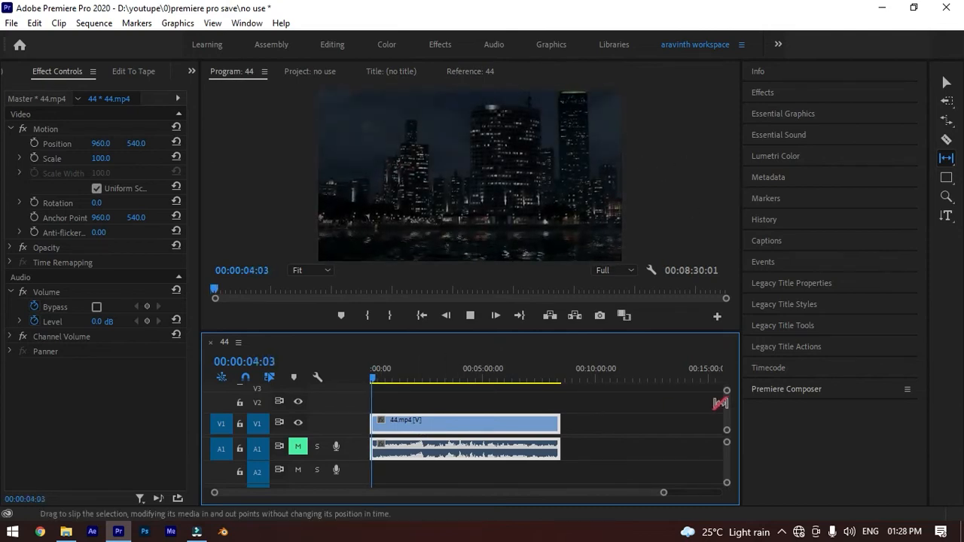
pyautogui.press('space')
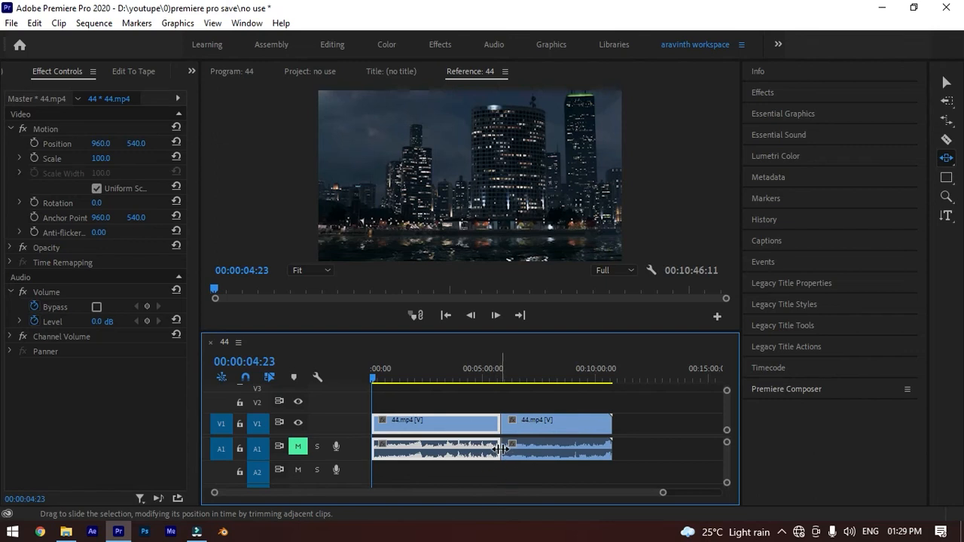
# Slide the first 44.mp4 segment about 2:30 to a later point on the timeline with the Slide tool, and shift it slightly back
pyautogui.moveTo(503, 450); pyautogui.dragTo(558, 448)
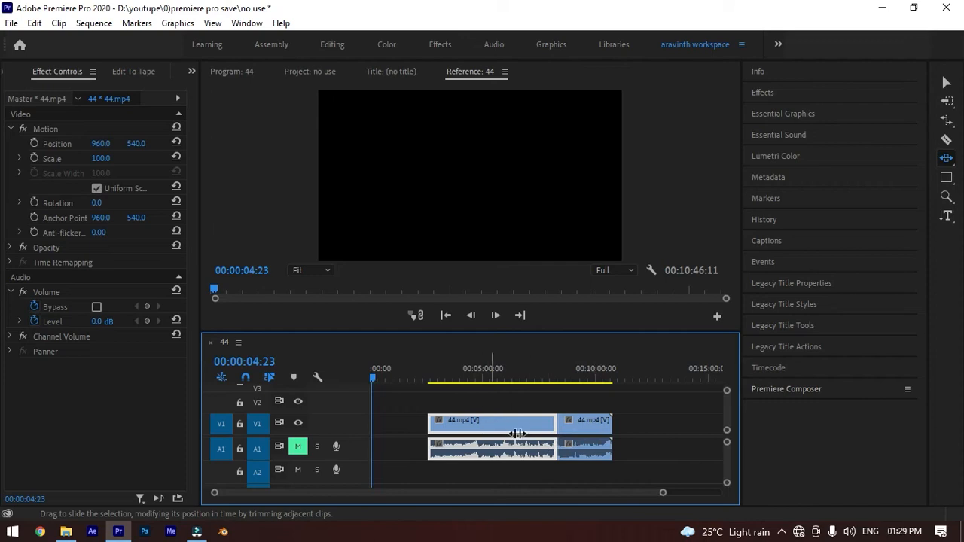
pyautogui.moveTo(559, 452); pyautogui.dragTo(549, 451)
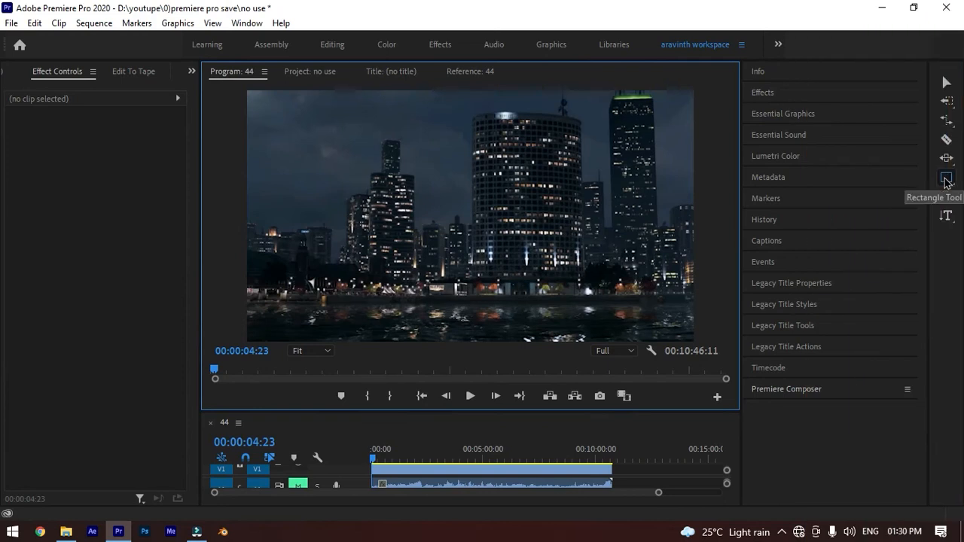
# Draw a rectangle over the middle of the video frame, centred at about 1045, 517, and show its shape properties
pyautogui.click(944, 178)
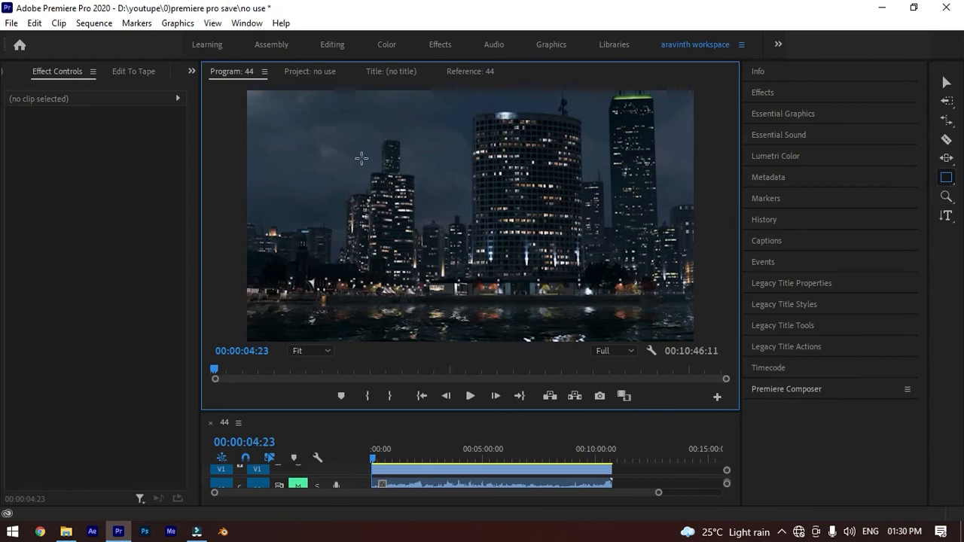
pyautogui.moveTo(367, 134); pyautogui.dragTo(615, 290)
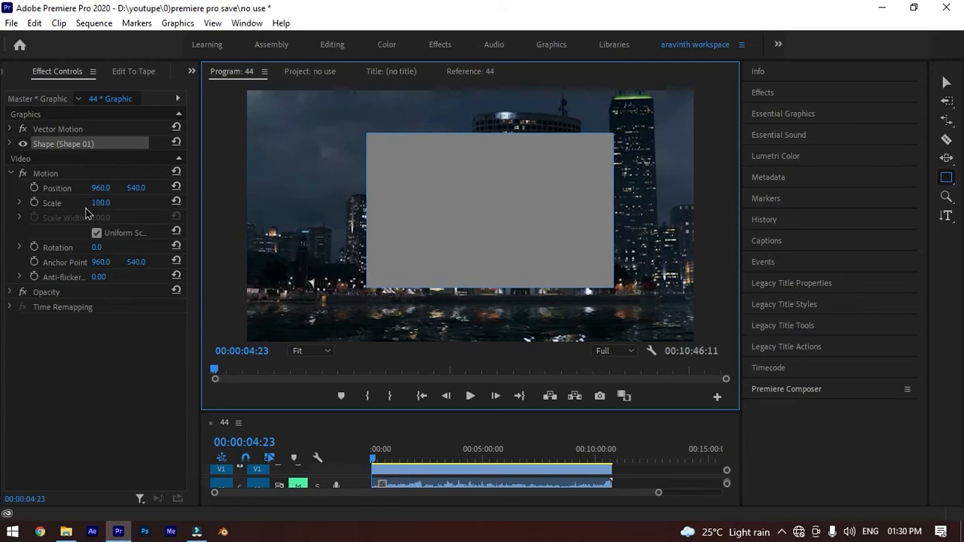
pyautogui.click(9, 144)
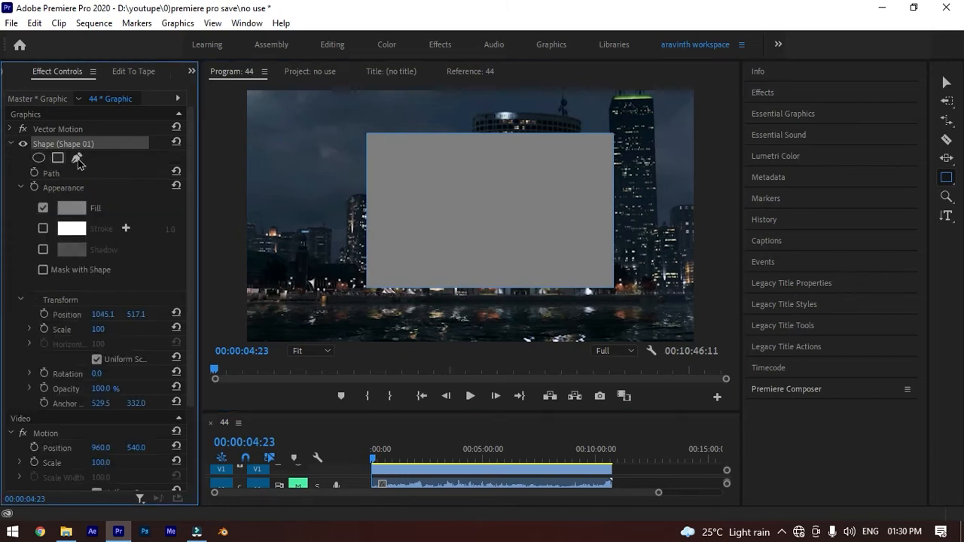
# Outline a freeform twelve-point shape around the grey rectangle with the Pen tool
pyautogui.click(948, 178)
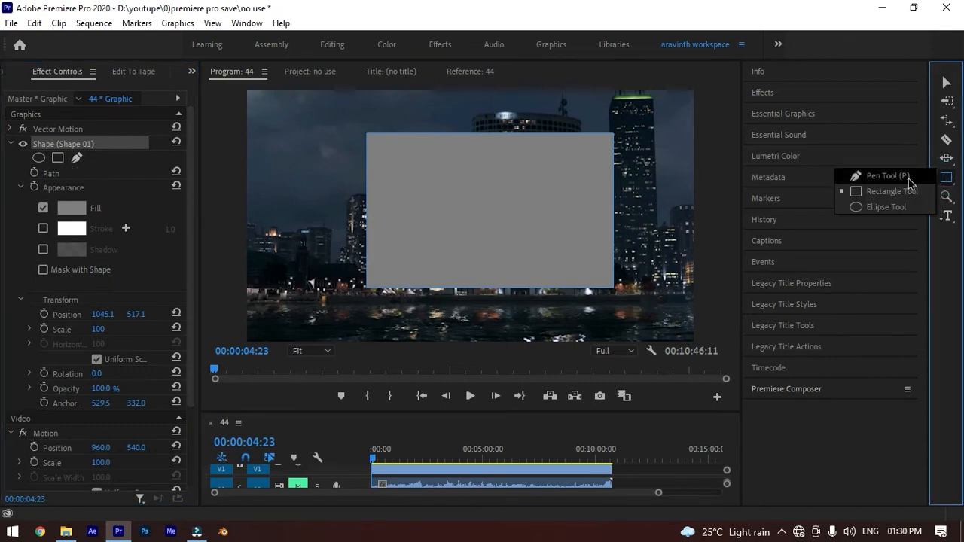
pyautogui.click(877, 176)
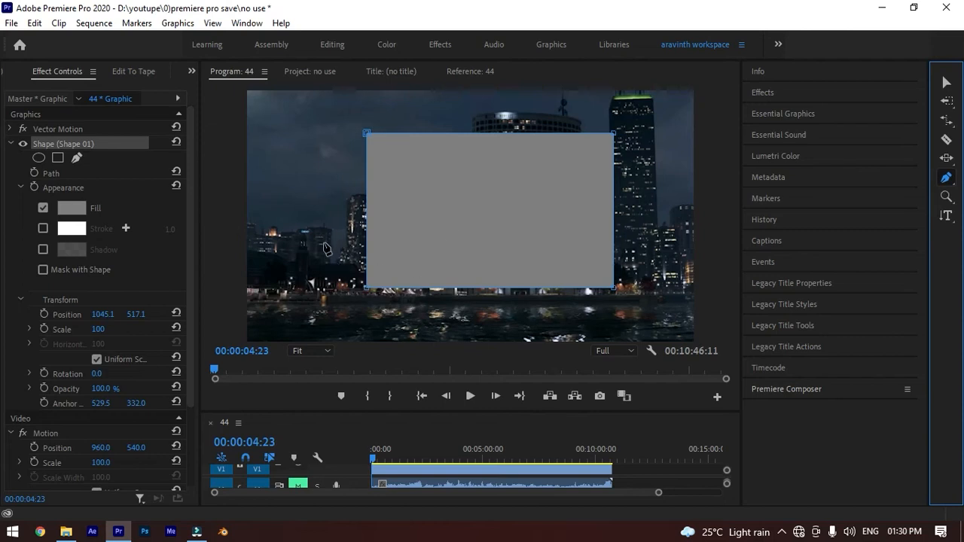
pyautogui.click(323, 243)
pyautogui.click(332, 204)
pyautogui.click(344, 163)
pyautogui.click(366, 123)
pyautogui.click(477, 107)
pyautogui.click(602, 108)
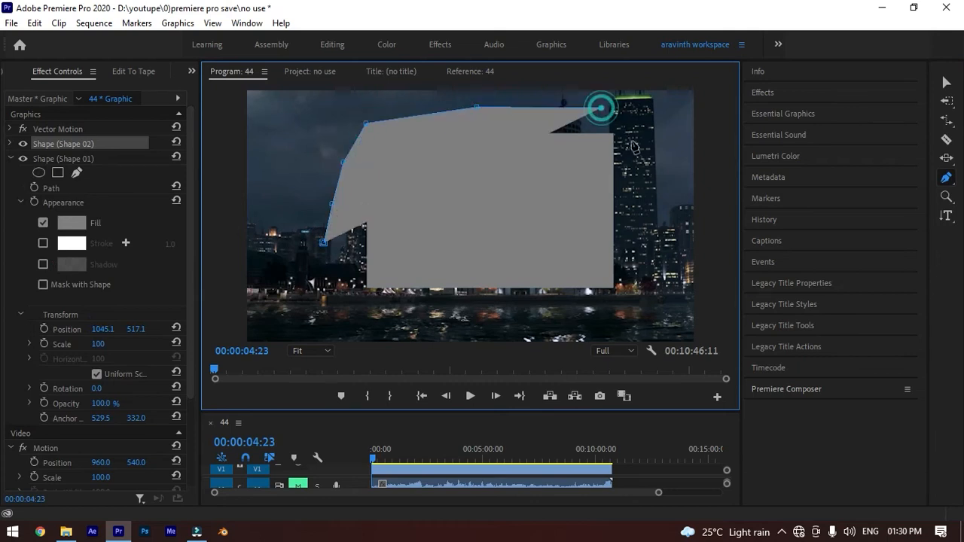
pyautogui.click(634, 145)
pyautogui.click(638, 253)
pyautogui.click(624, 308)
pyautogui.click(527, 312)
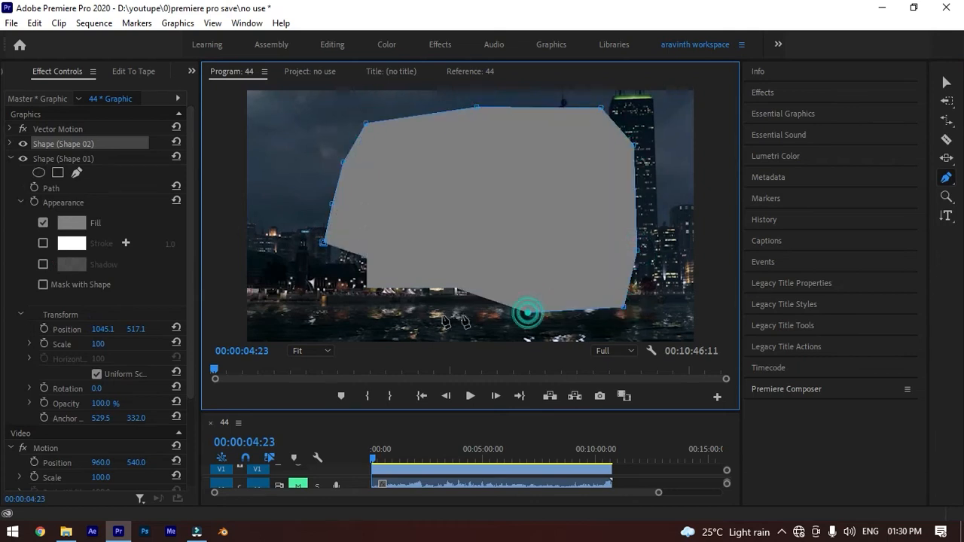
pyautogui.click(370, 320)
pyautogui.click(321, 284)
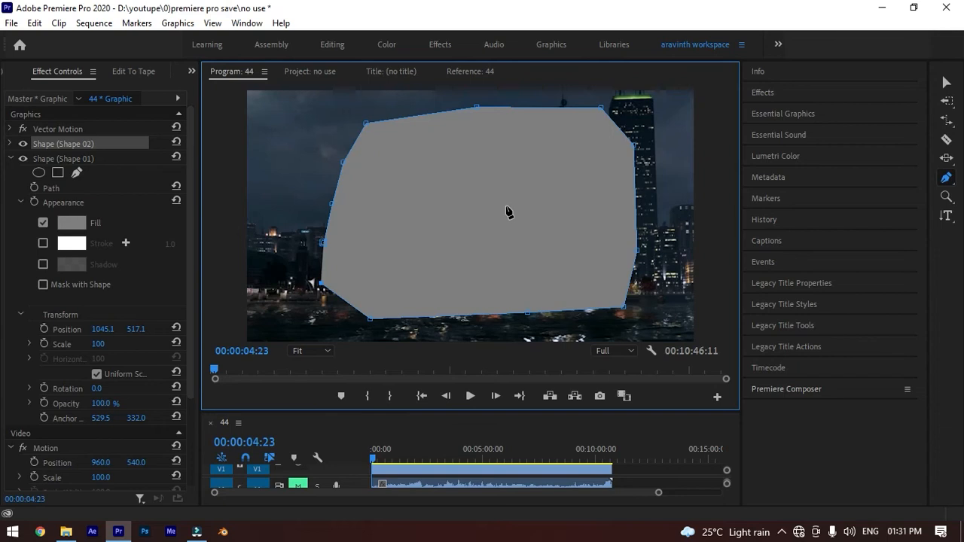
# Draw a large ellipse with the Ellipse tool across the existing grey shapes
pyautogui.click(946, 182)
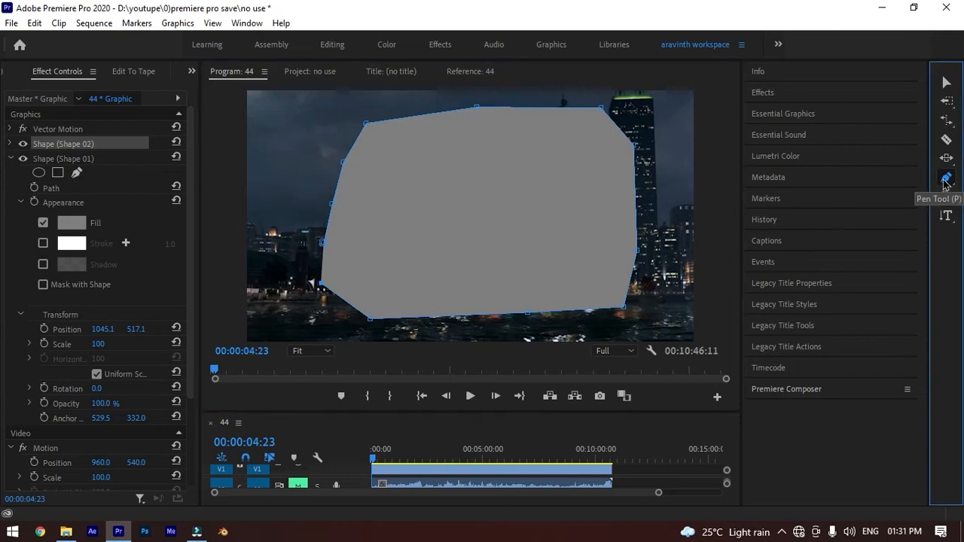
pyautogui.click(945, 180)
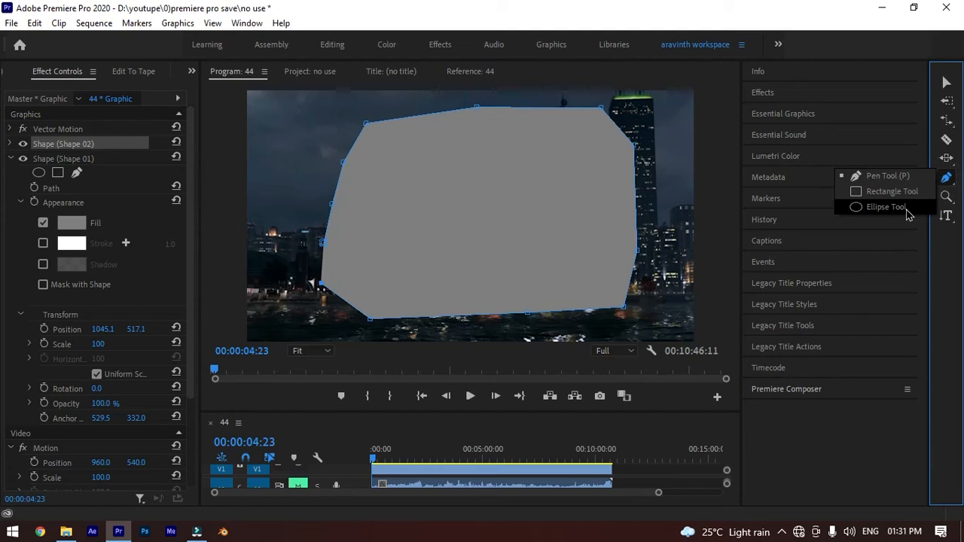
pyautogui.click(890, 207)
pyautogui.moveTo(293, 108)
pyautogui.mouseDown()
pyautogui.moveTo(579, 269)
pyautogui.moveTo(495, 340)
pyautogui.moveTo(361, 288)
pyautogui.moveTo(603, 283)
pyautogui.moveTo(618, 238)
pyautogui.moveTo(616, 300)
pyautogui.moveTo(465, 342)
pyautogui.mouseUp()
pyautogui.moveTo(385, 352)
pyautogui.mouseDown()
pyautogui.moveTo(370, 344)
pyautogui.moveTo(637, 323)
pyautogui.mouseUp()
# Set the Shape 01 fill colour to red FF0000 and draw a smaller ellipse in the middle of the frame
pyautogui.click(77, 238)
pyautogui.moveTo(403, 317); pyautogui.dragTo(520, 440)
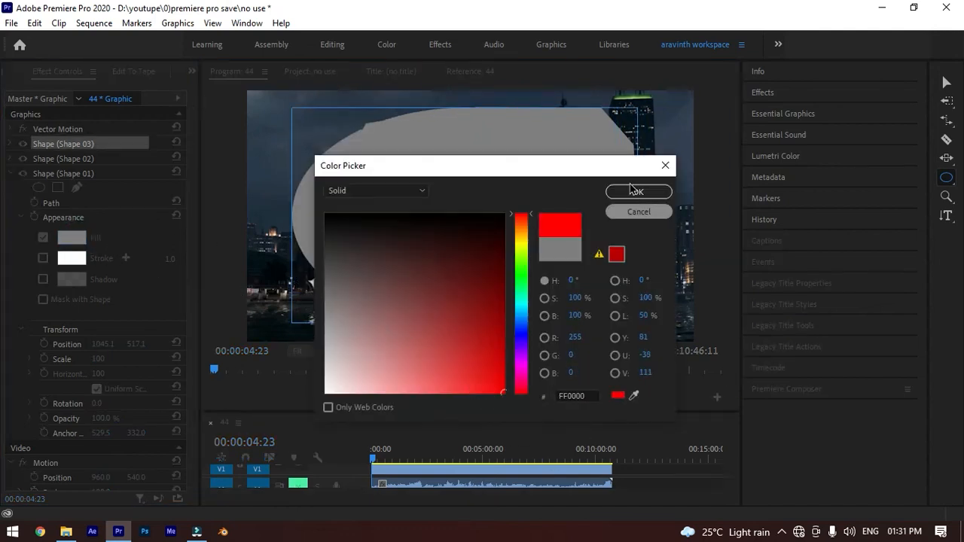
pyautogui.click(636, 192)
pyautogui.moveTo(389, 192)
pyautogui.mouseDown()
pyautogui.moveTo(527, 279)
pyautogui.moveTo(491, 318)
pyautogui.moveTo(521, 312)
pyautogui.mouseUp()
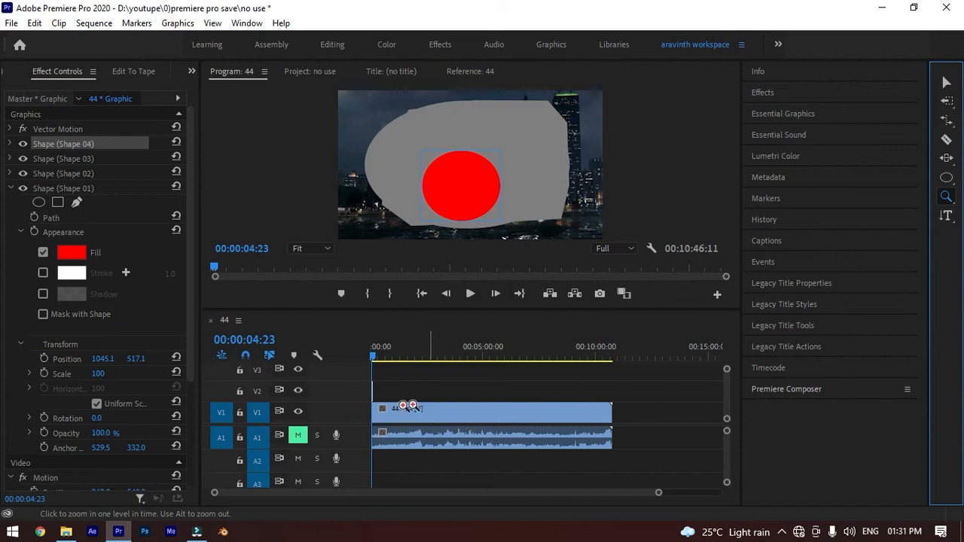
# Zoom the timeline in and out around different parts of the 44.mp4 clip with the Zoom tool
pyautogui.moveTo(652, 383); pyautogui.dragTo(544, 484)
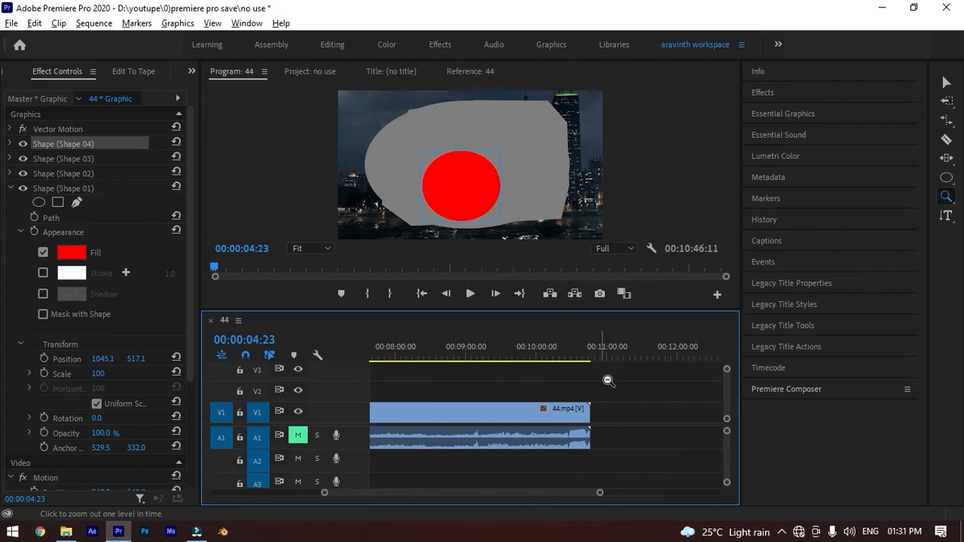
pyautogui.moveTo(409, 366); pyautogui.dragTo(663, 487)
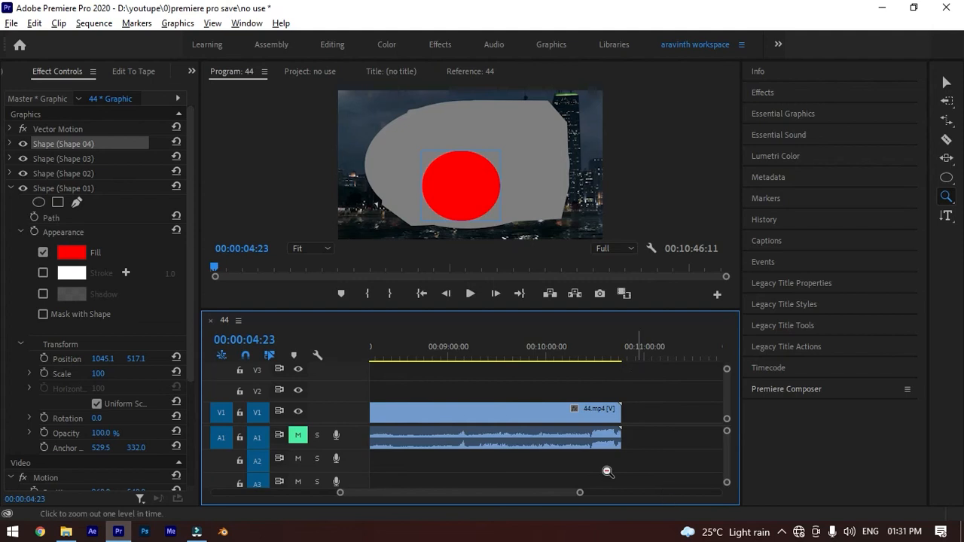
pyautogui.moveTo(422, 379); pyautogui.dragTo(764, 497)
pyautogui.moveTo(612, 394); pyautogui.dragTo(57, 536)
pyautogui.keyDown('alt'); pyautogui.click(685, 392); pyautogui.keyUp('alt')
pyautogui.keyDown('alt'); pyautogui.click(685, 393); pyautogui.keyUp('alt')
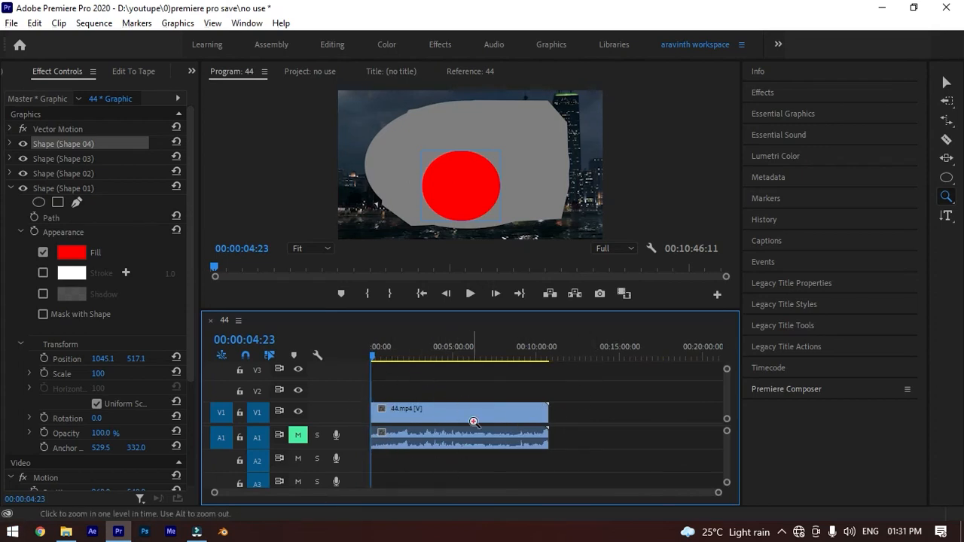
pyautogui.moveTo(436, 388); pyautogui.dragTo(455, 478)
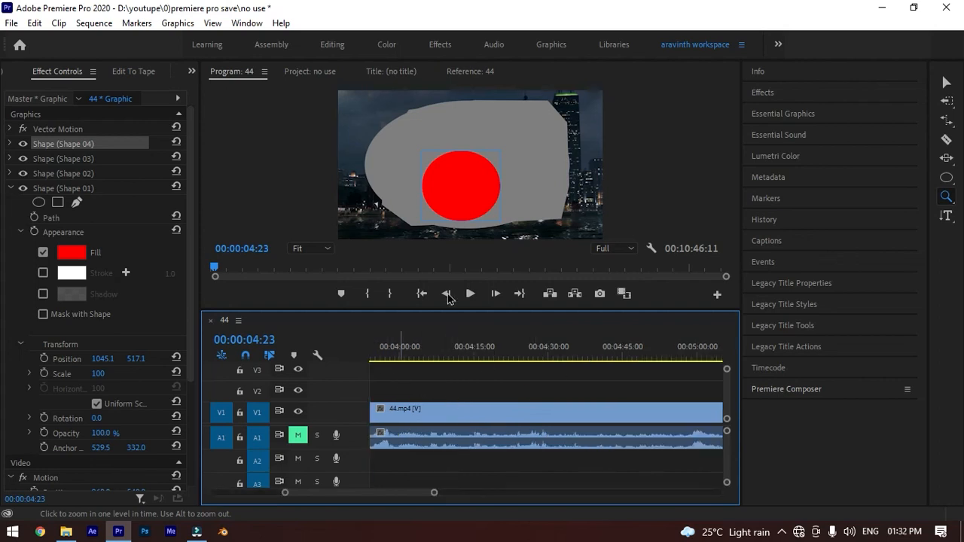
# Pan back and forth along the timeline with the Hand tool and return to the graphic clip at the sequence start
pyautogui.click(948, 197)
pyautogui.click(919, 198)
pyautogui.moveTo(632, 438); pyautogui.dragTo(422, 427)
pyautogui.moveTo(713, 403); pyautogui.dragTo(529, 404)
pyautogui.click(701, 140)
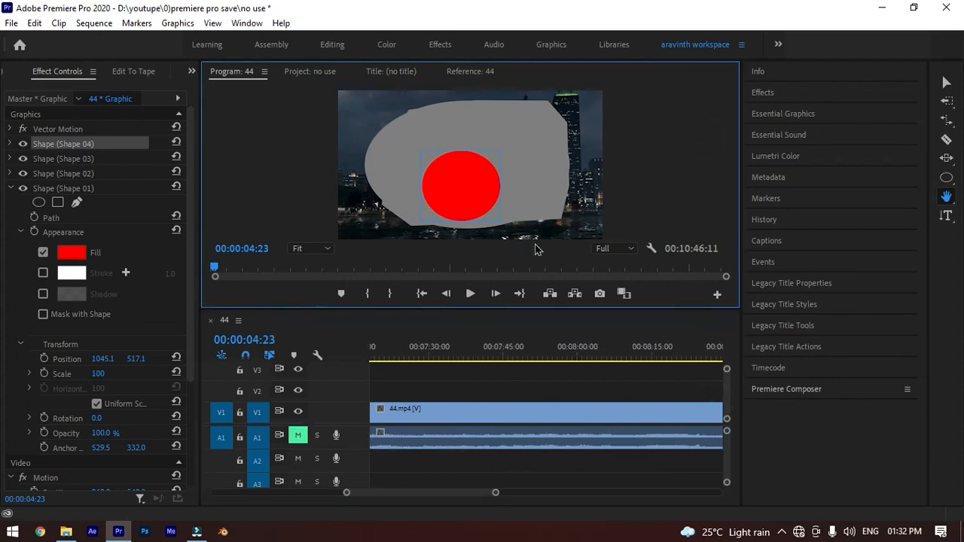
pyautogui.moveTo(640, 421); pyautogui.dragTo(493, 435)
pyautogui.moveTo(583, 427); pyautogui.dragTo(516, 428)
pyautogui.moveTo(642, 433); pyautogui.dragTo(553, 429)
pyautogui.click(737, 437)
pyautogui.moveTo(687, 427); pyautogui.dragTo(486, 431)
pyautogui.moveTo(631, 430)
pyautogui.mouseDown()
pyautogui.moveTo(551, 443)
pyautogui.moveTo(631, 443)
pyautogui.mouseUp()
pyautogui.moveTo(426, 448); pyautogui.dragTo(655, 440)
pyautogui.moveTo(469, 432); pyautogui.dragTo(640, 445)
pyautogui.moveTo(482, 499); pyautogui.dragTo(226, 489)
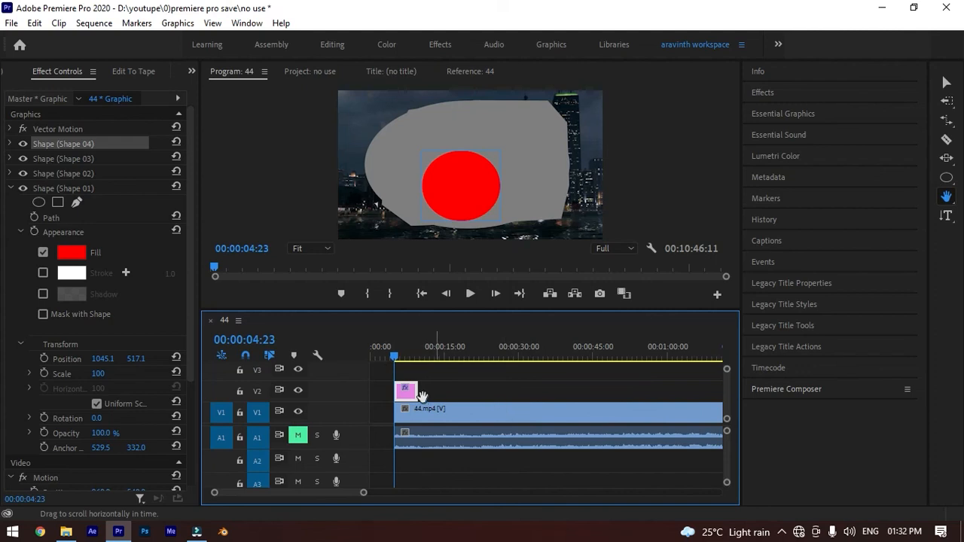
# With the horizontal Type tool, add a text layer containing the person's name over the red circle
pyautogui.click(950, 219)
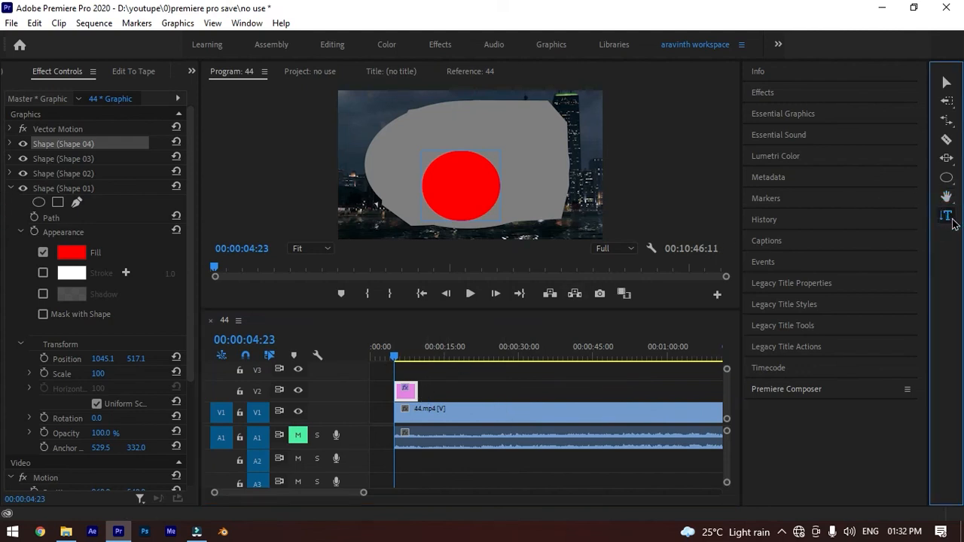
pyautogui.click(952, 221)
pyautogui.click(901, 212)
pyautogui.click(951, 223)
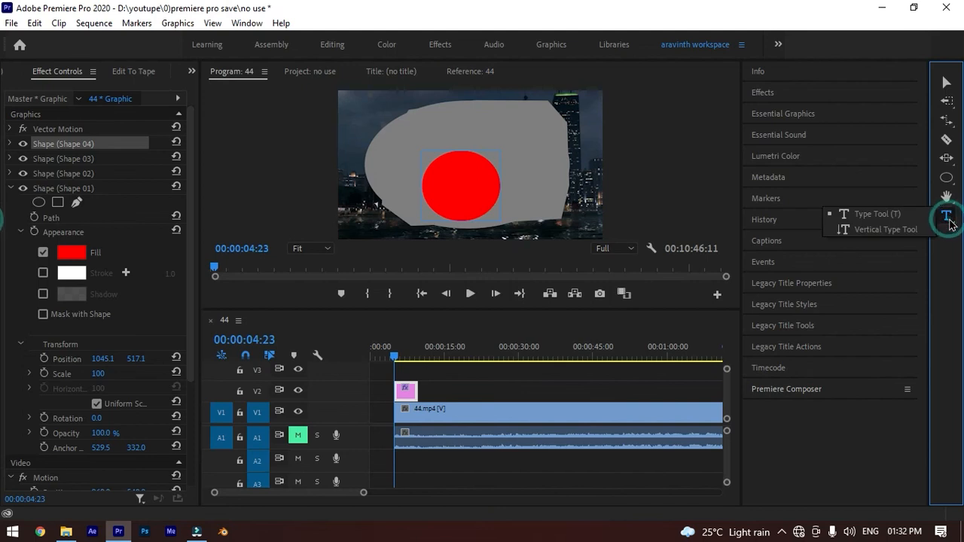
pyautogui.click(896, 216)
pyautogui.click(941, 221)
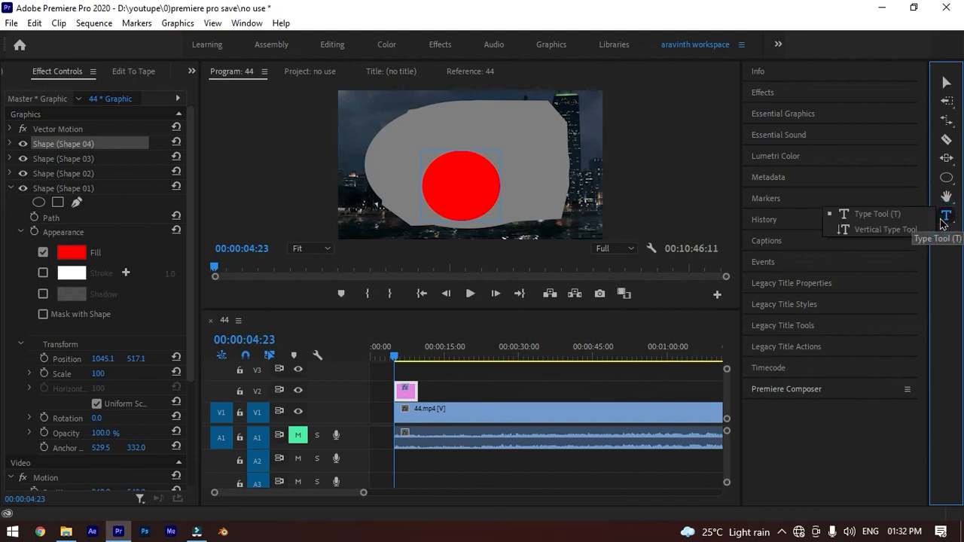
pyautogui.click(880, 216)
pyautogui.click(457, 178)
pyautogui.click(480, 200)
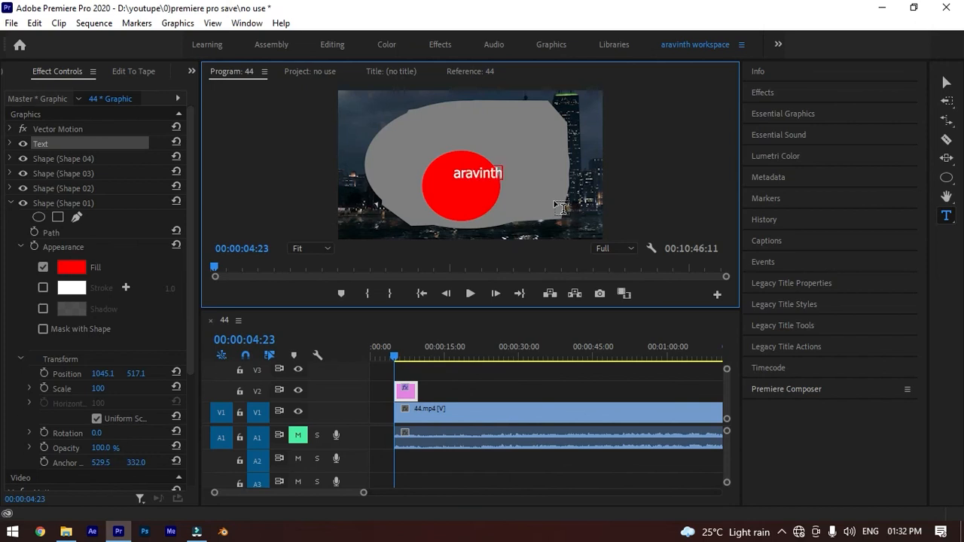
# Start a vertical text layer with the Vertical Type tool in the upper part of the grey shape
pyautogui.click(947, 217)
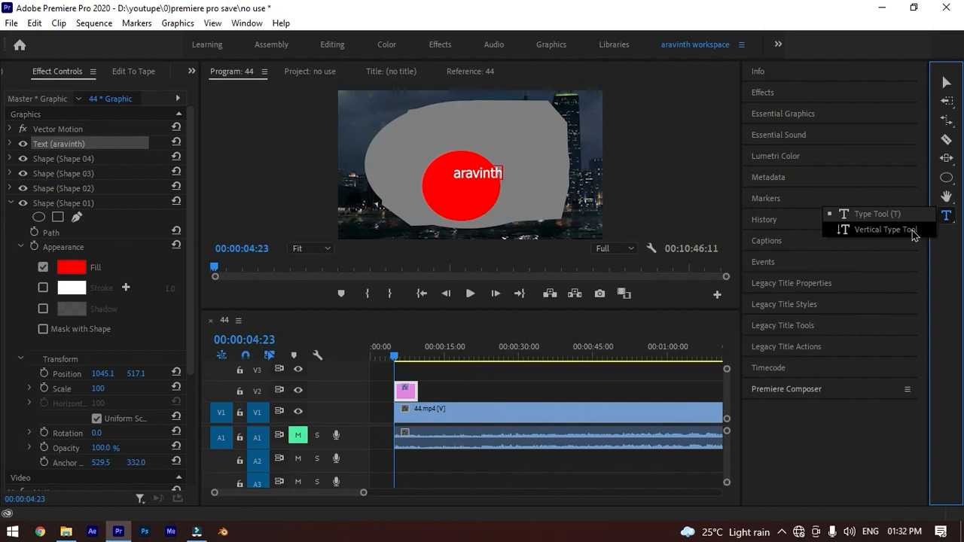
pyautogui.click(915, 235)
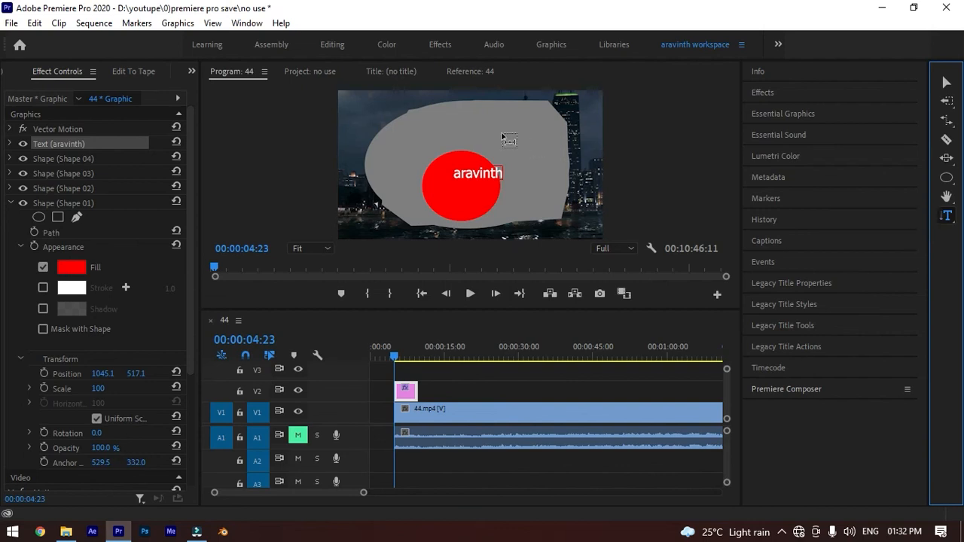
pyautogui.click(556, 119)
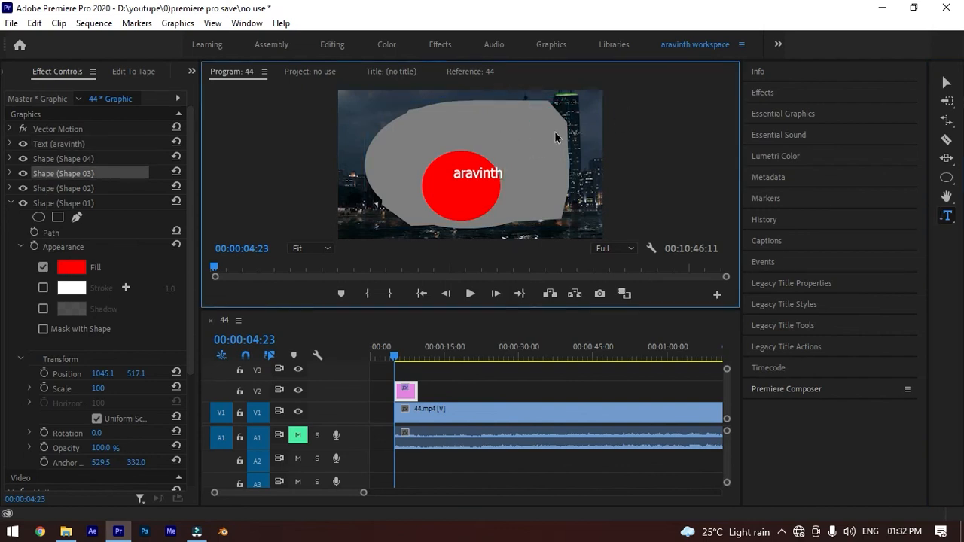
pyautogui.click(558, 145)
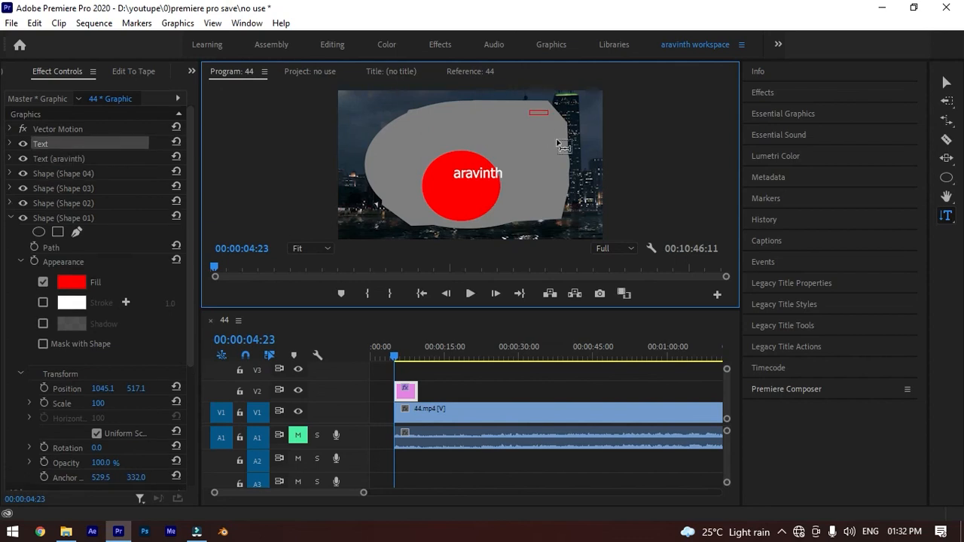